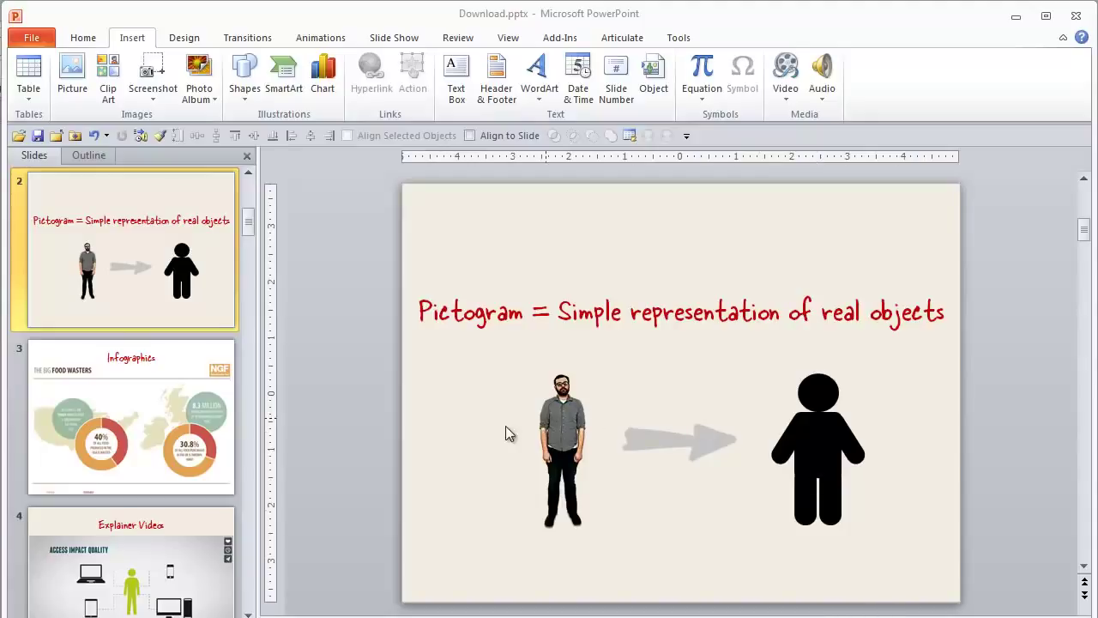
# - Page through the Infographics slide's food-waste graphic, then open slide 4, Explainer Videos
pyautogui.click(169, 423)
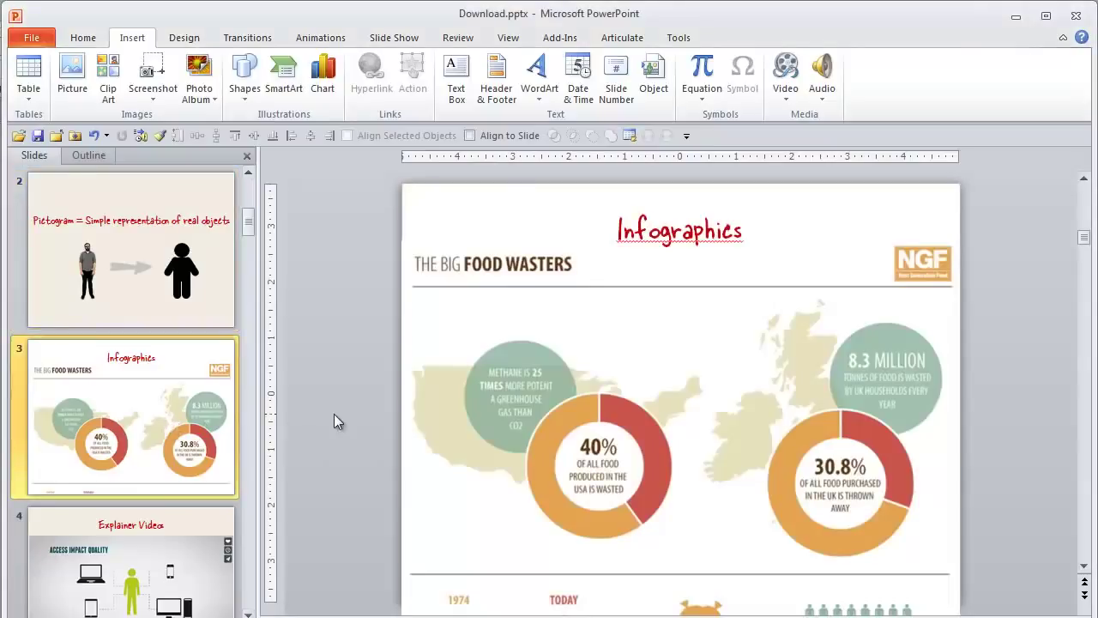
pyautogui.scroll(-3, 350, 432)
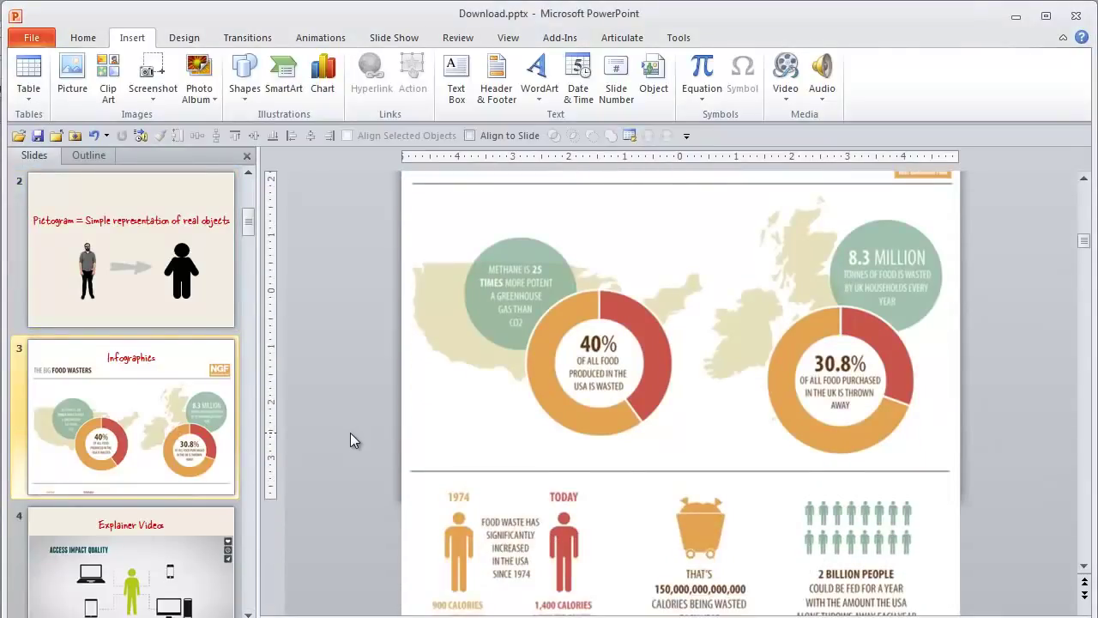
pyautogui.scroll(-5, 350, 433)
pyautogui.scroll(-1, 351, 433)
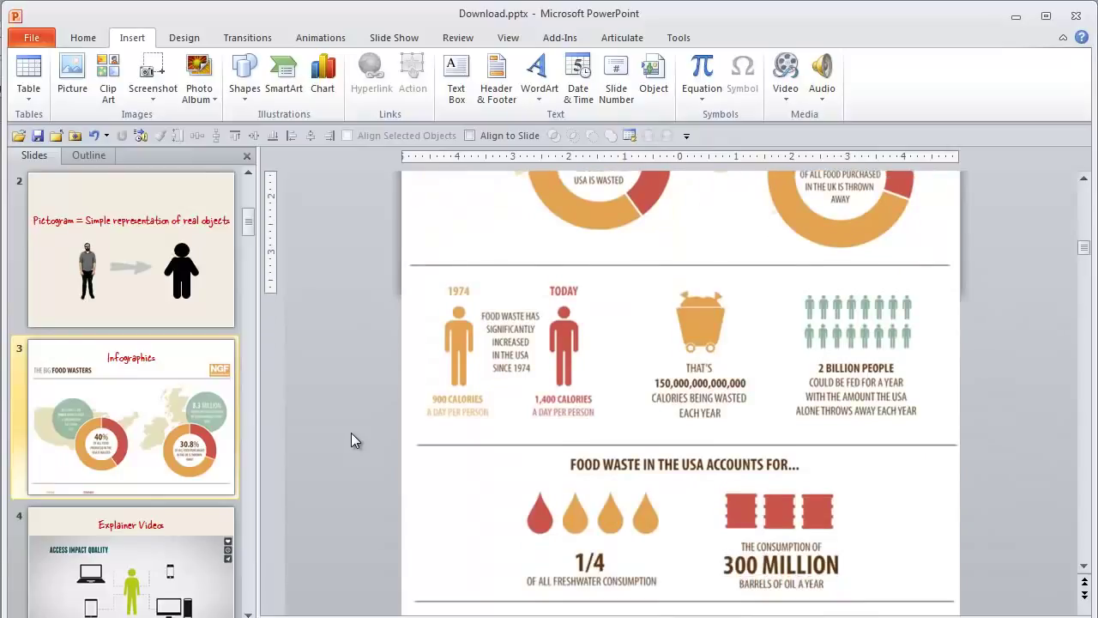
pyautogui.scroll(-3, 350, 432)
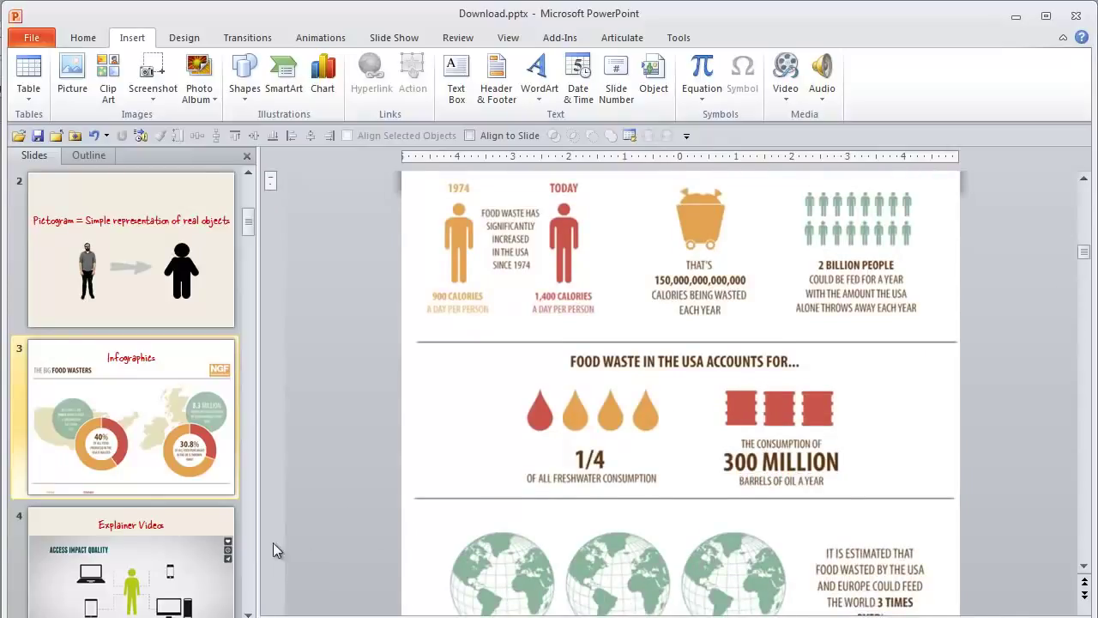
pyautogui.click(213, 560)
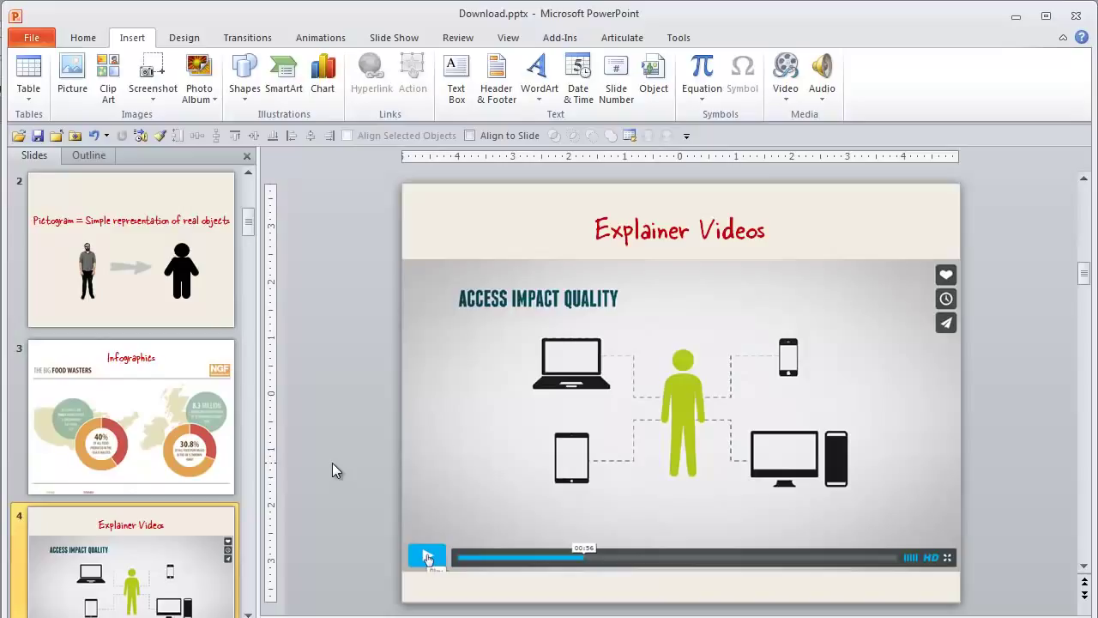
# - Draw a small circle head between the two figures and a rounded-rectangle body beneath it
pyautogui.press('Down')
pyautogui.press('Down')
pyautogui.press('Up')
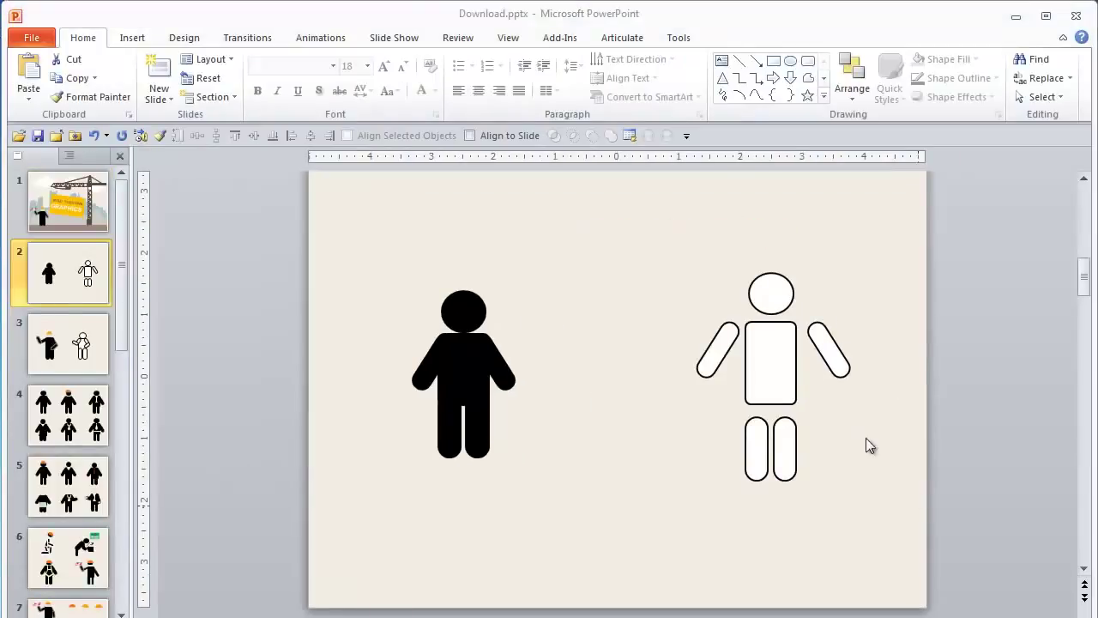
pyautogui.click(790, 64)
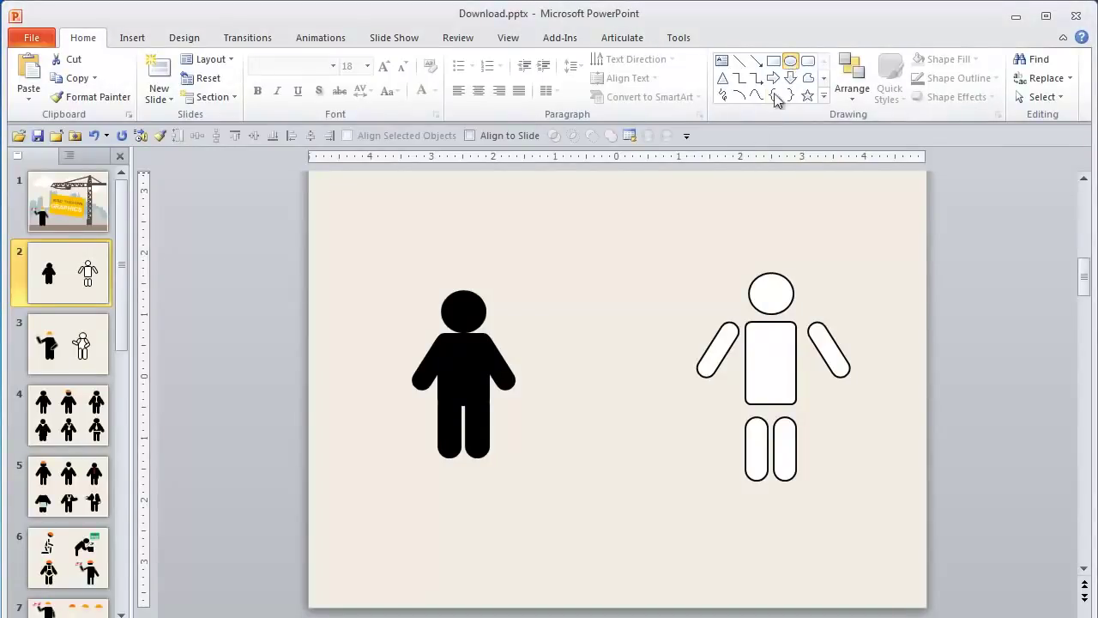
pyautogui.moveTo(588, 275); pyautogui.dragTo(634, 319)
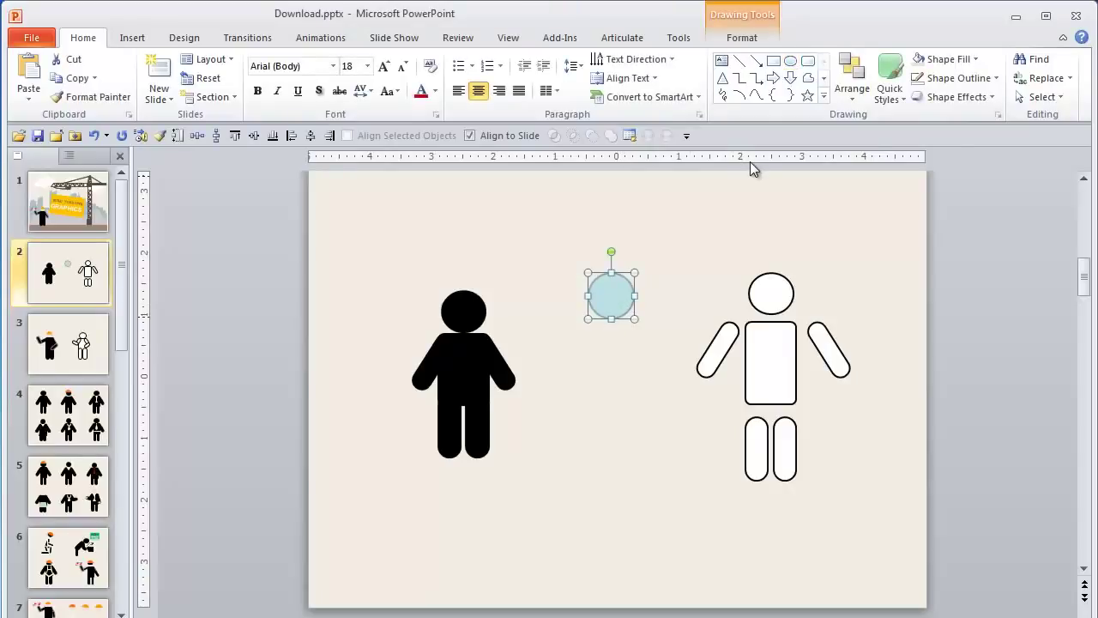
pyautogui.click(808, 61)
pyautogui.moveTo(581, 330); pyautogui.dragTo(646, 436)
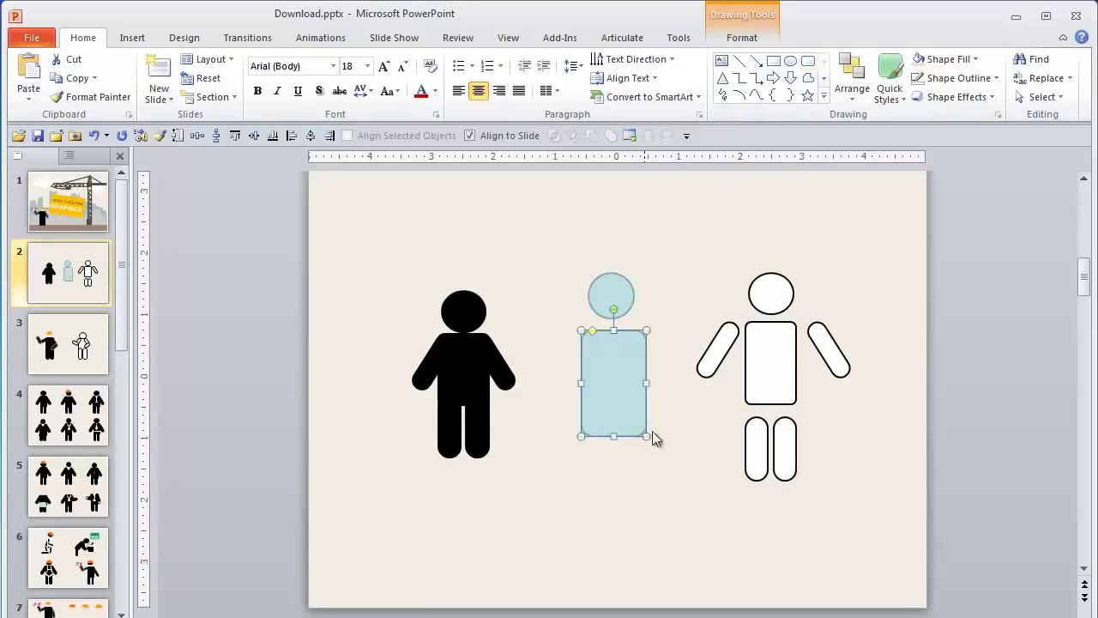
# - Draw a rounded-rectangle bar, round its ends into a pill, and tilt it like an arm
pyautogui.click(808, 63)
pyautogui.moveTo(655, 229); pyautogui.dragTo(718, 249)
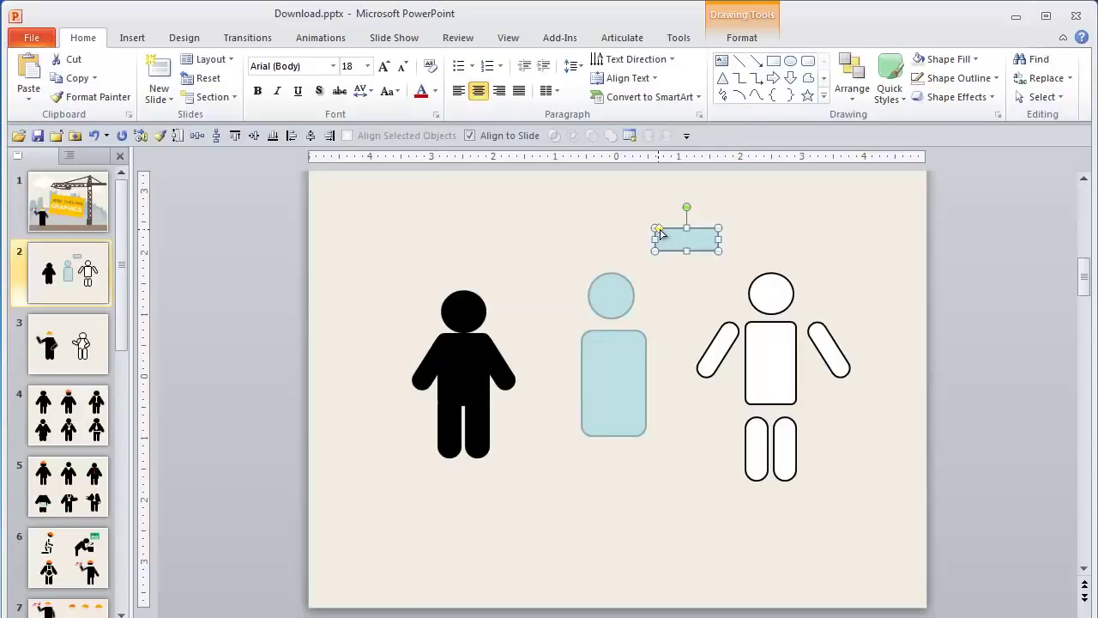
pyautogui.moveTo(660, 232); pyautogui.dragTo(662, 231)
pyautogui.click(671, 298)
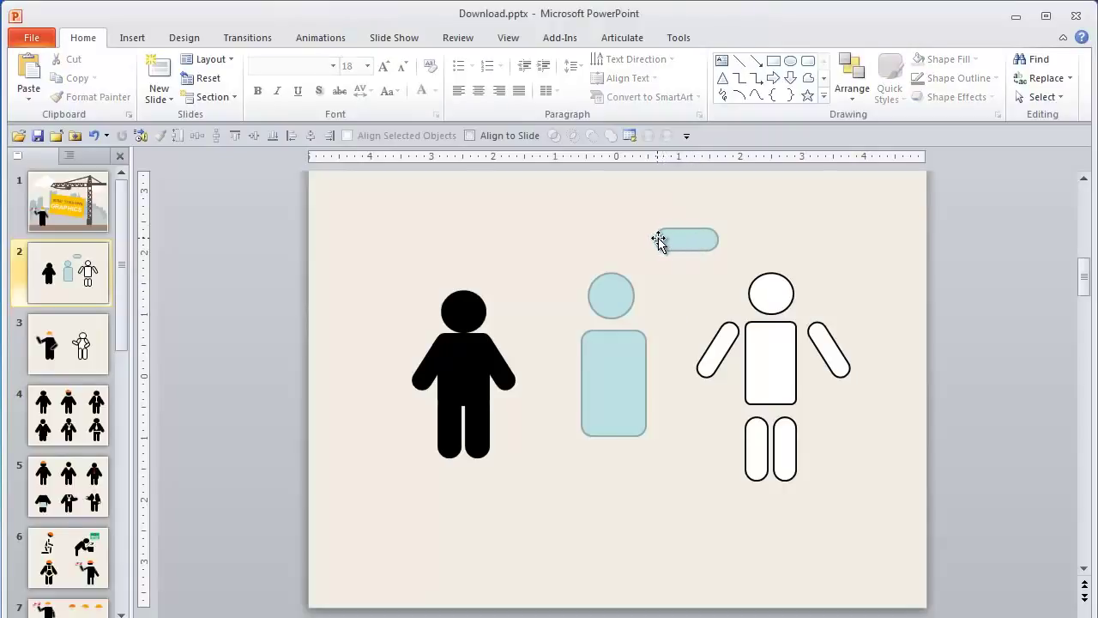
pyautogui.click(692, 241)
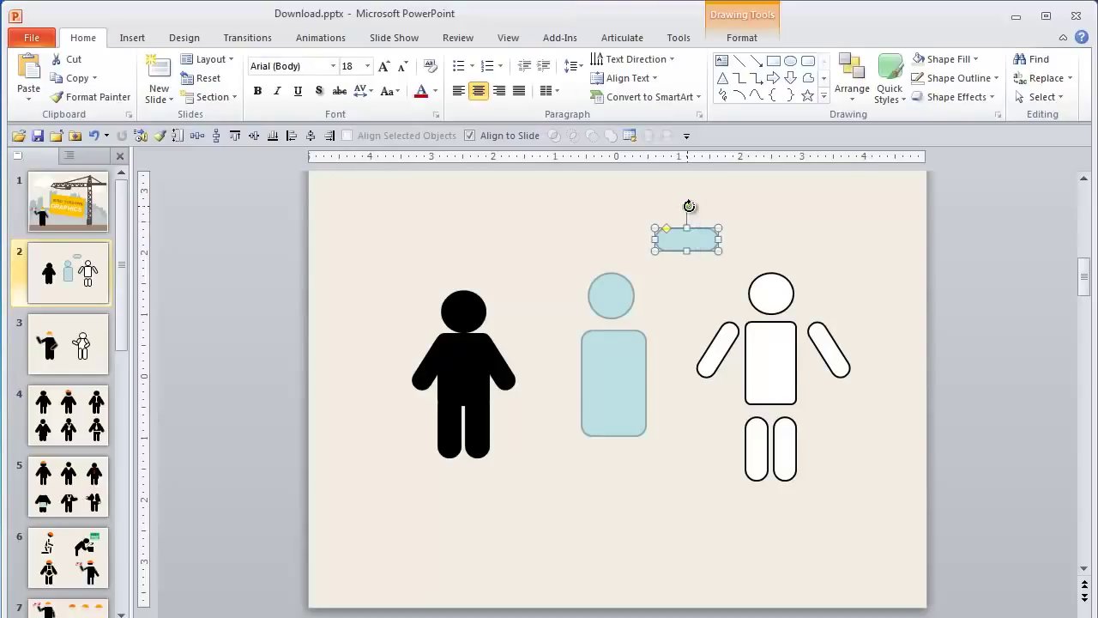
pyautogui.moveTo(689, 207)
pyautogui.mouseDown()
pyautogui.moveTo(706, 216)
pyautogui.moveTo(657, 356)
pyautogui.moveTo(575, 362)
pyautogui.moveTo(563, 340)
pyautogui.moveTo(552, 351)
pyautogui.moveTo(573, 358)
pyautogui.moveTo(584, 456)
pyautogui.moveTo(554, 456)
pyautogui.moveTo(637, 457)
pyautogui.moveTo(588, 448)
pyautogui.moveTo(597, 445)
pyautogui.mouseUp()
# - Place the second pill as a leg and undo the left leg's last small move
pyautogui.click(589, 454)
pyautogui.click(668, 522)
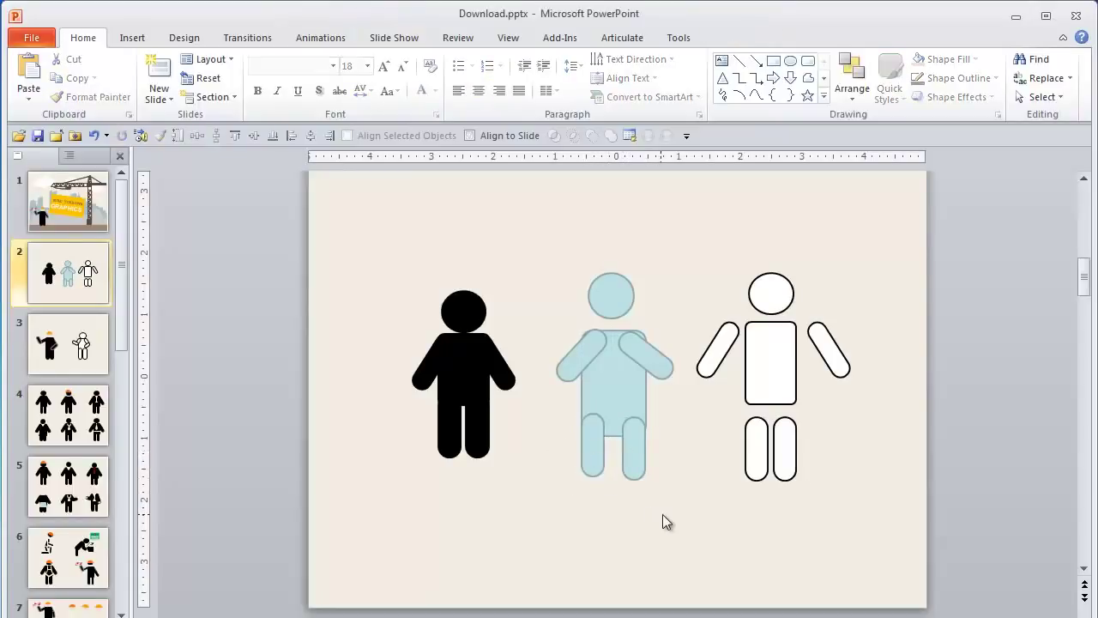
pyautogui.click(594, 450)
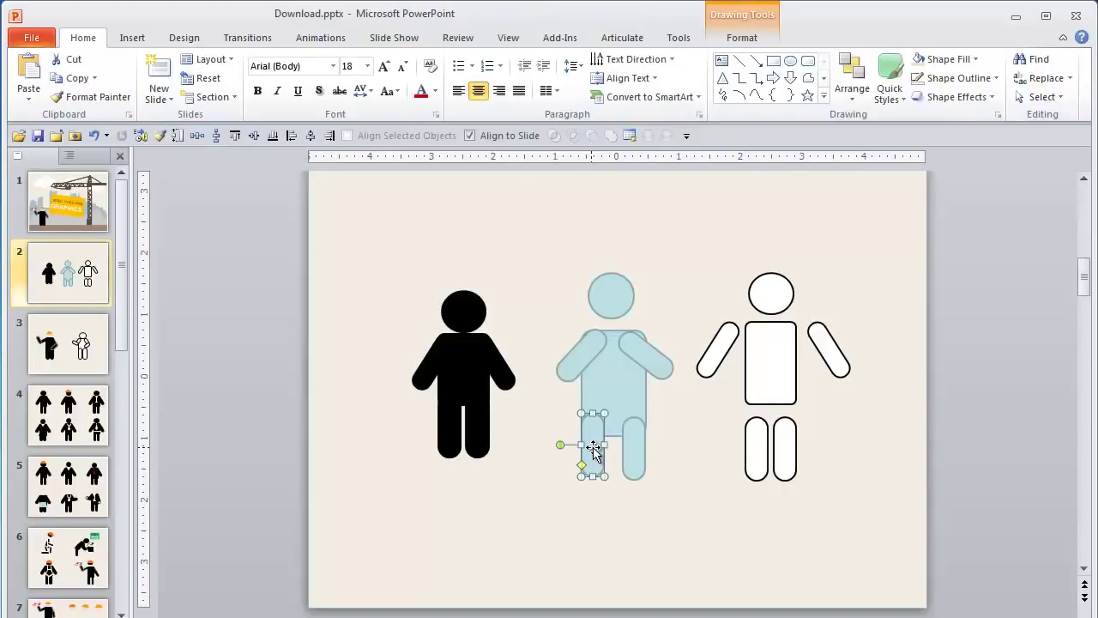
pyautogui.hotkey('ctrl', 'z')
pyautogui.hotkey('ctrl', 'z')
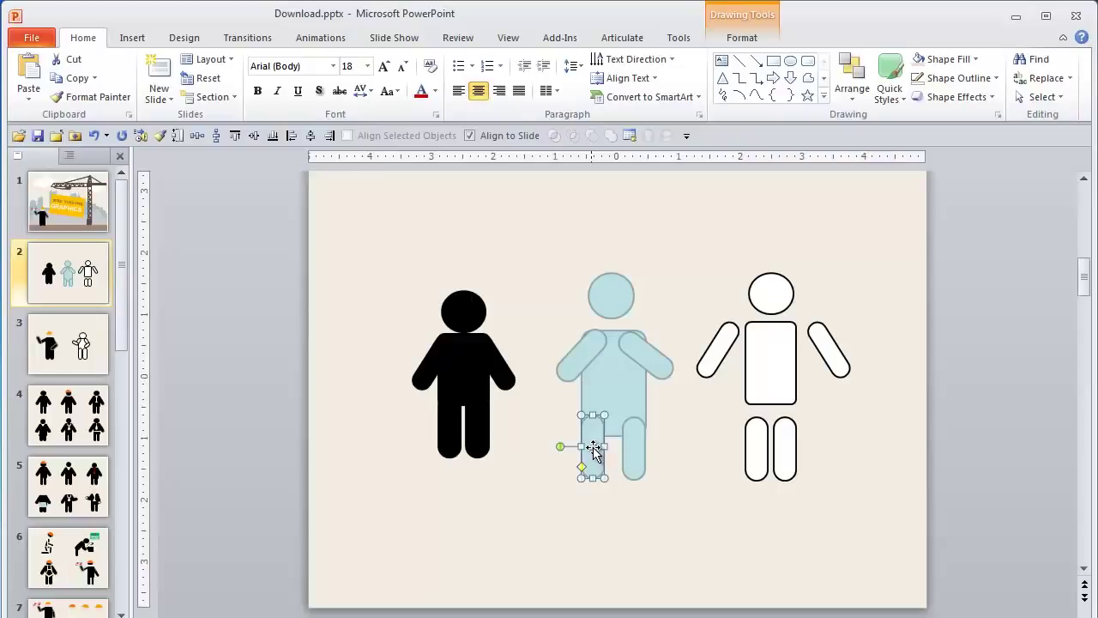
# - Nudge the left and right arms so they sit against the figure's shoulders
pyautogui.click(594, 352)
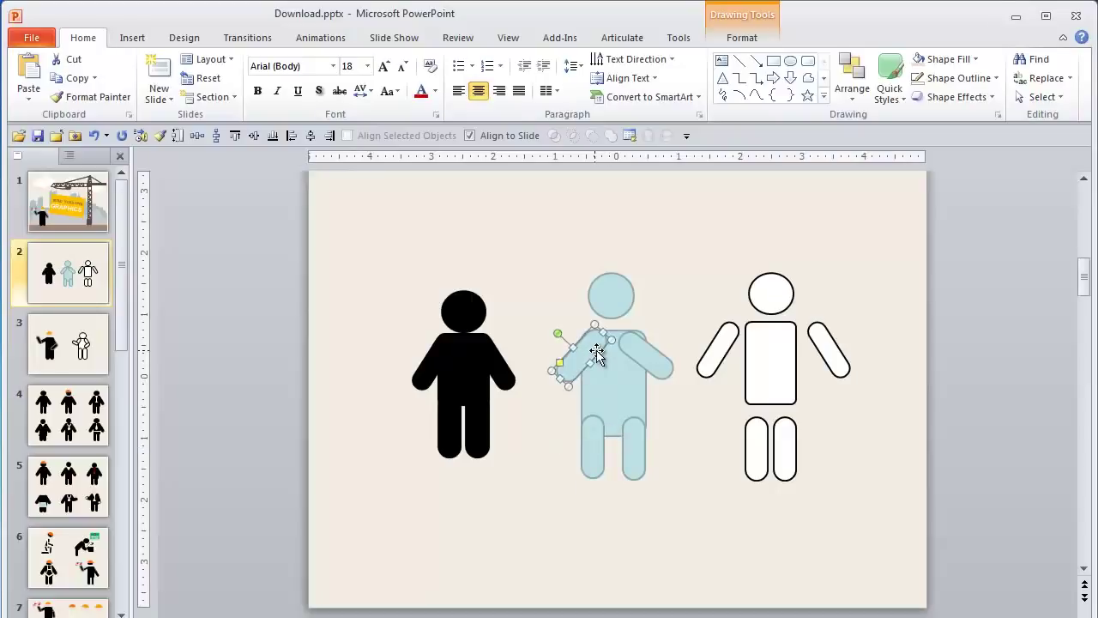
pyautogui.hotkey('ctrl', 'z')
pyautogui.hotkey('ctrl', 'z')
pyautogui.hotkey('ctrl', 'z')
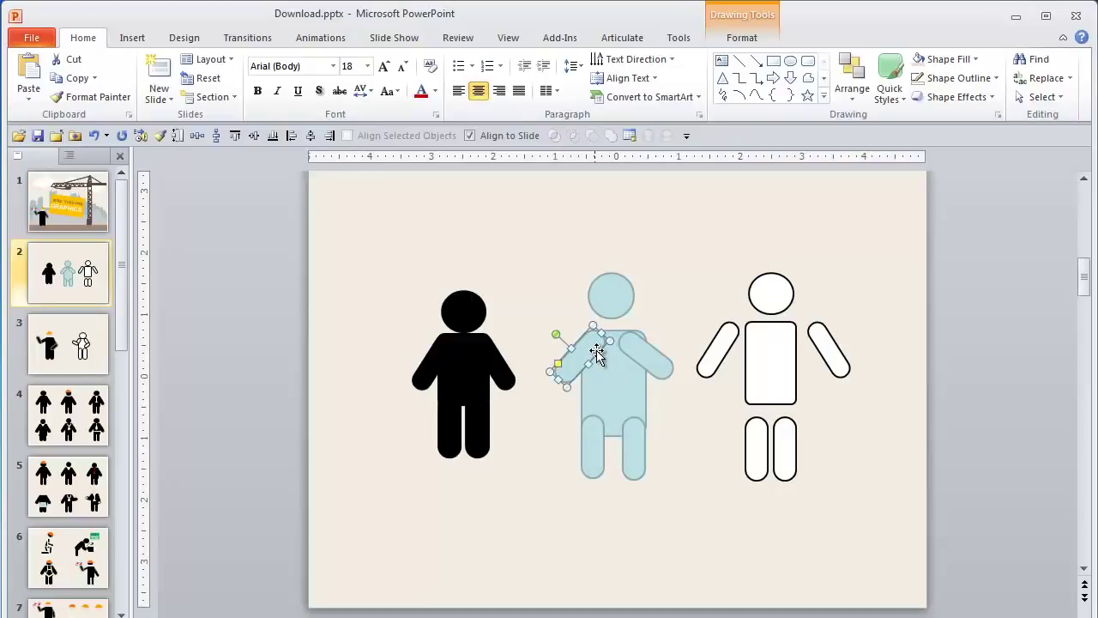
pyautogui.click(652, 356)
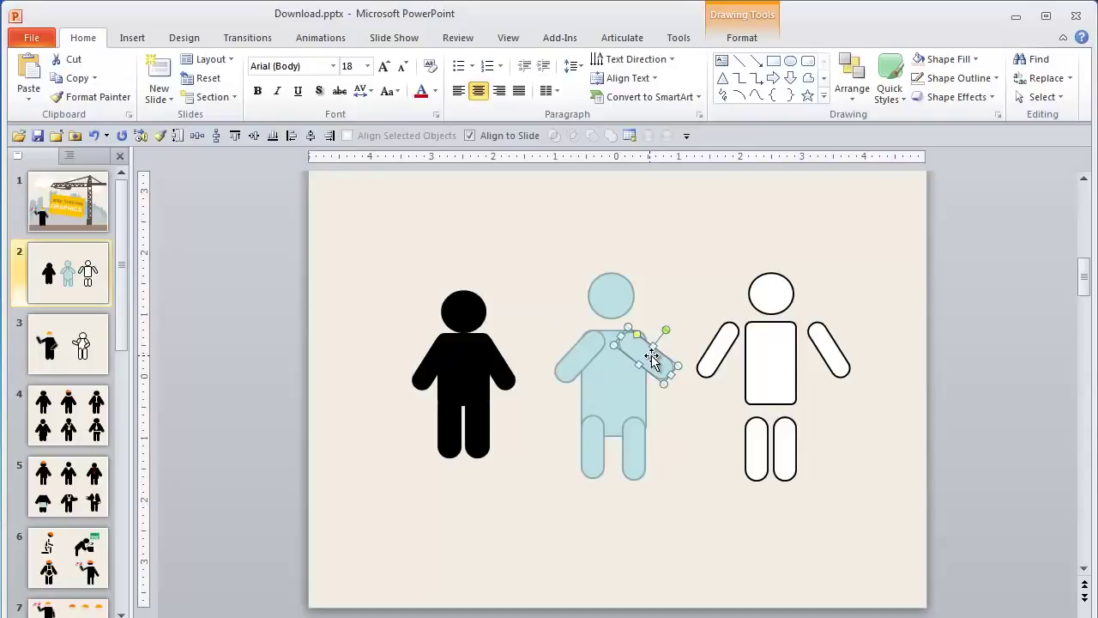
pyautogui.hotkey('ctrl', 'Right')
pyautogui.hotkey('ctrl', 'Right')
pyautogui.hotkey('ctrl', 'Right')
pyautogui.hotkey('ctrl', 'Right')
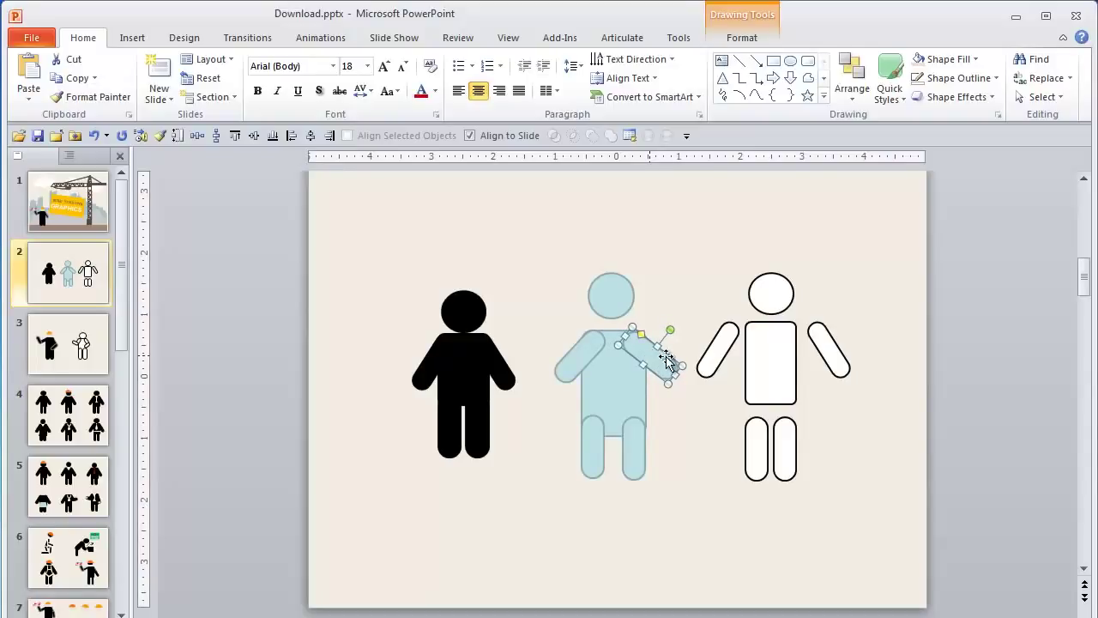
pyautogui.click(692, 455)
pyautogui.click(671, 367)
pyautogui.hotkey('ctrl', 'Up')
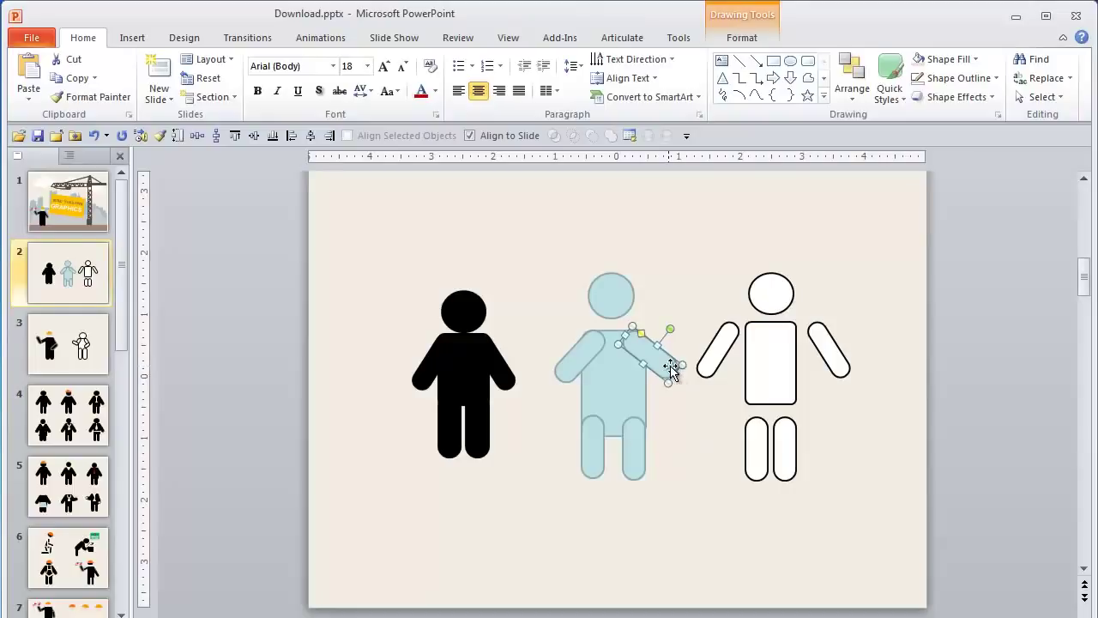
pyautogui.click(589, 350)
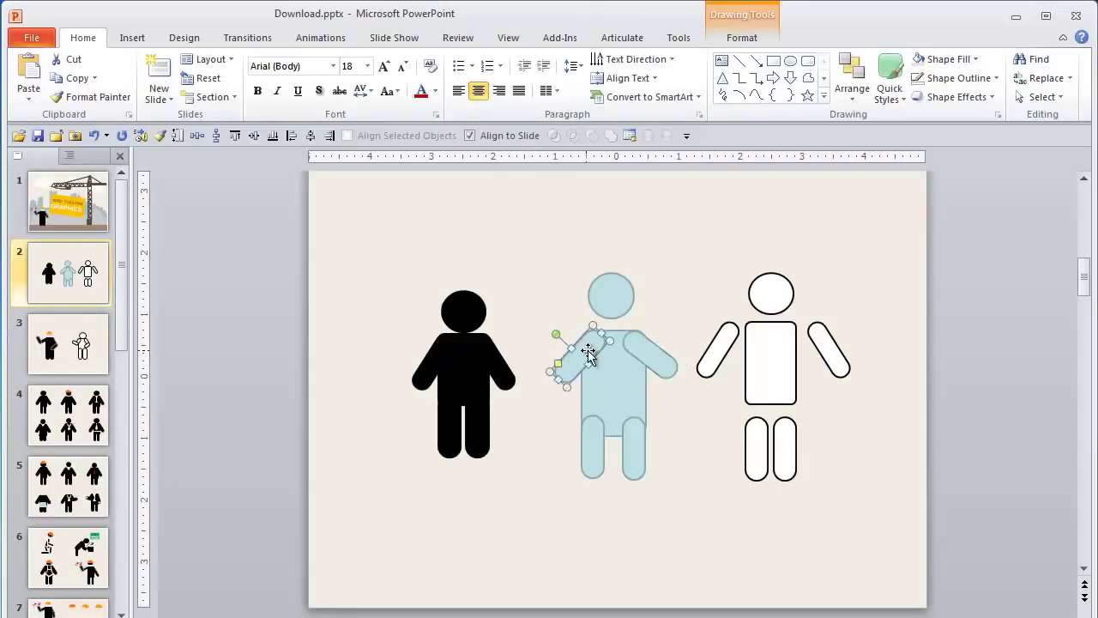
pyautogui.click(610, 564)
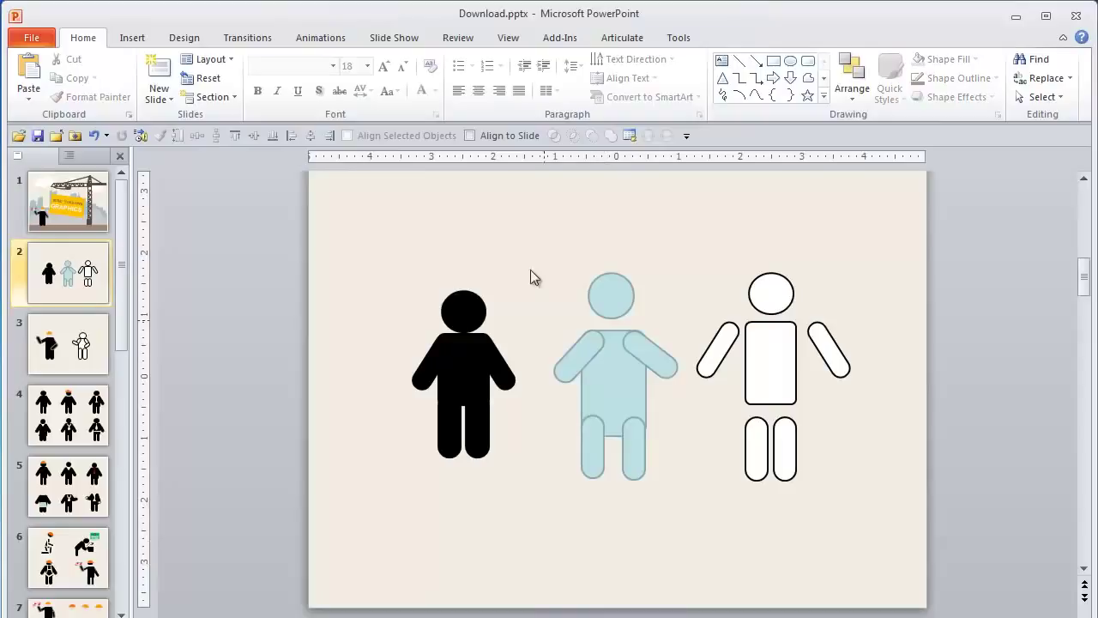
# - Fill every shape of the new middle figure with solid black
pyautogui.moveTo(562, 322); pyautogui.dragTo(728, 554)
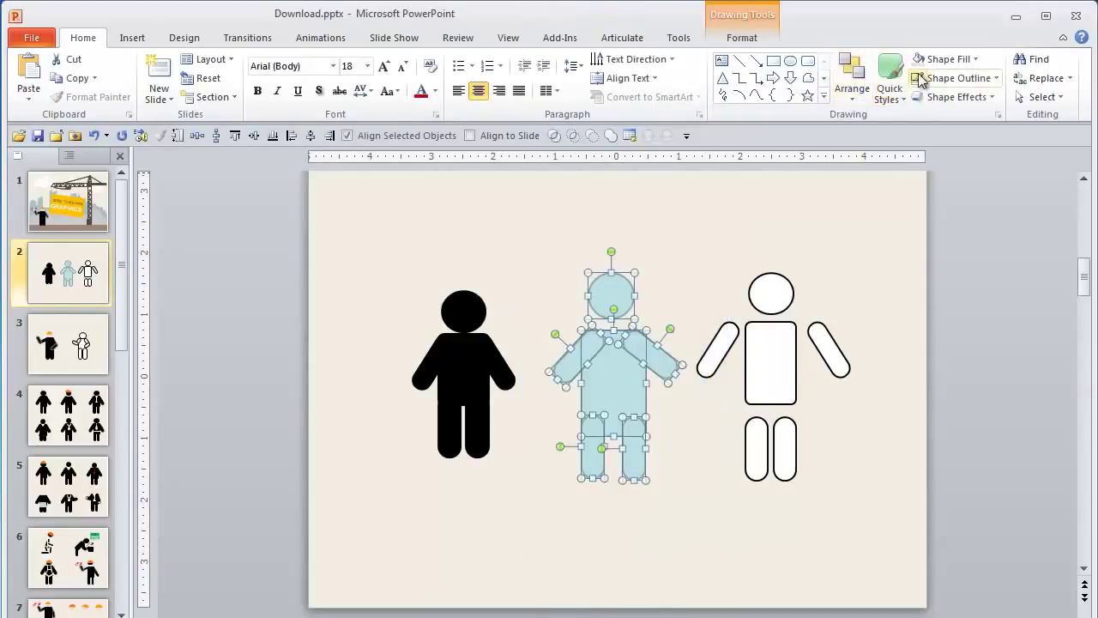
pyautogui.click(946, 60)
pyautogui.click(932, 92)
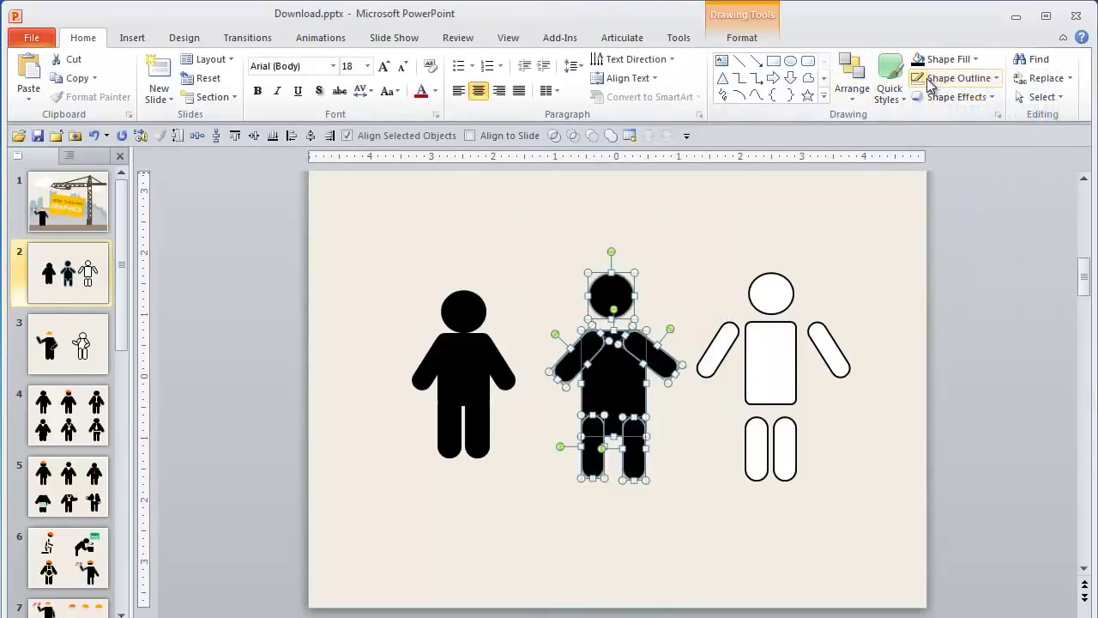
pyautogui.click(701, 229)
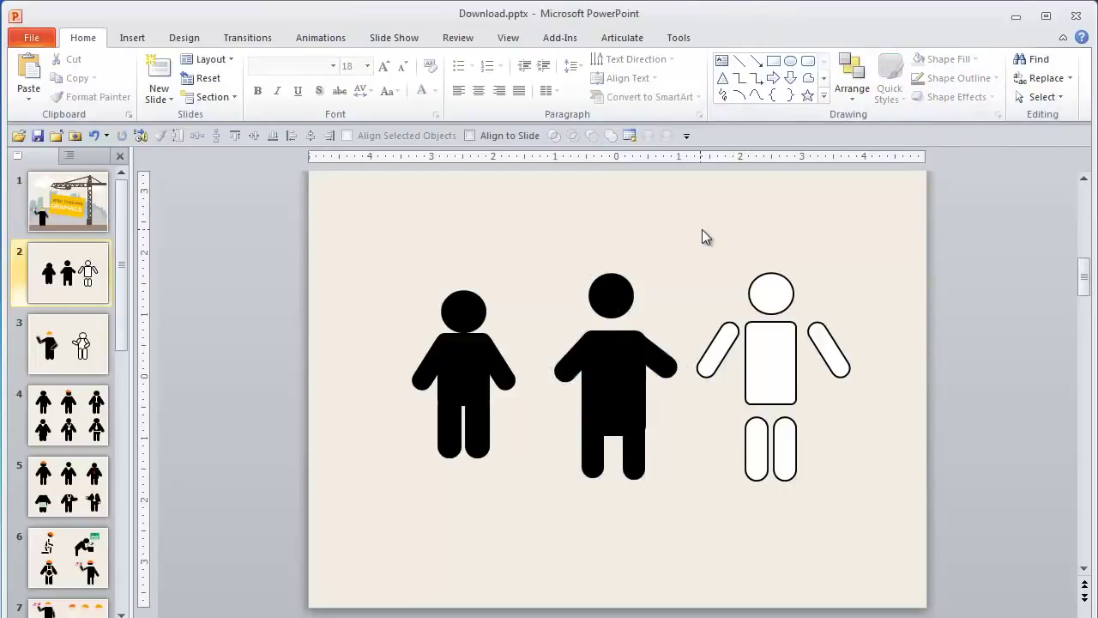
pyautogui.click(632, 453)
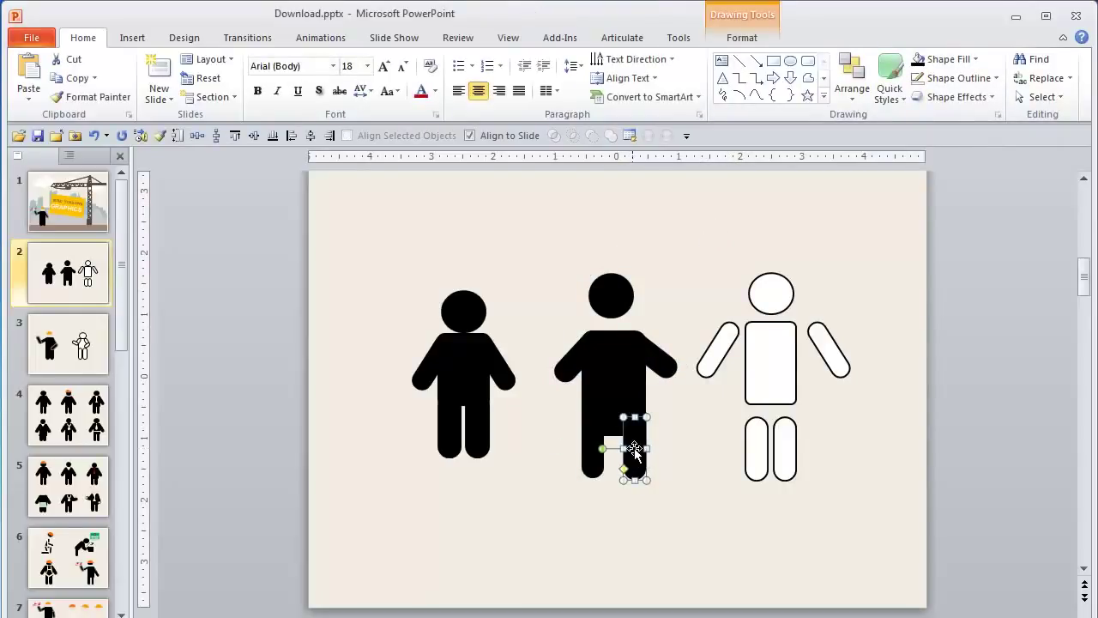
pyautogui.click(619, 530)
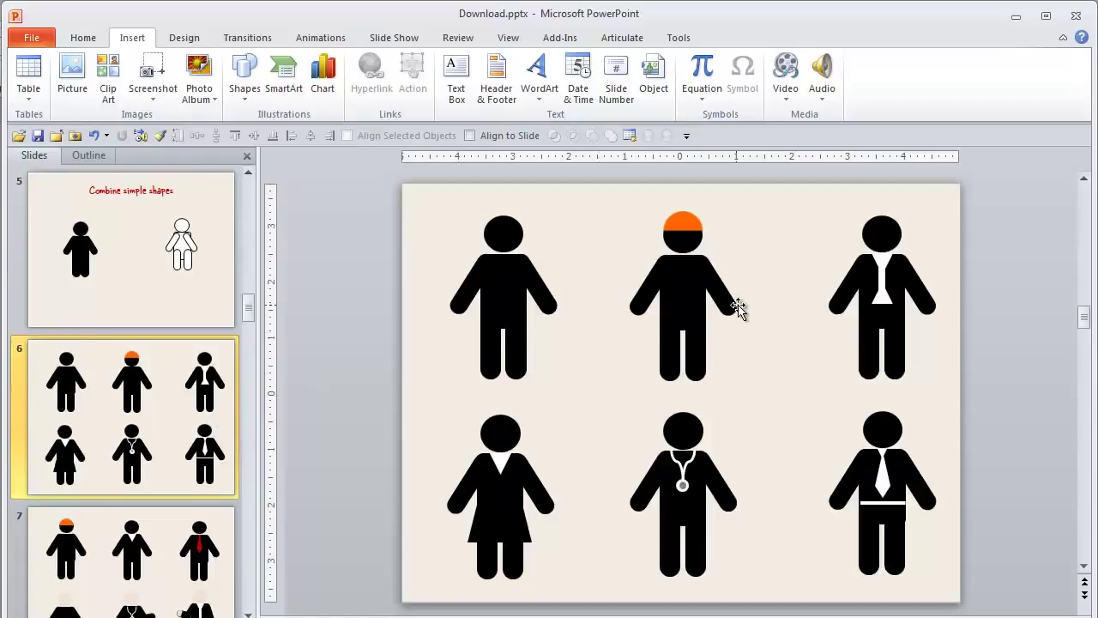
# - Inspect the orange cap and the suited figure's tie on the six-figure slide
pyautogui.click(693, 228)
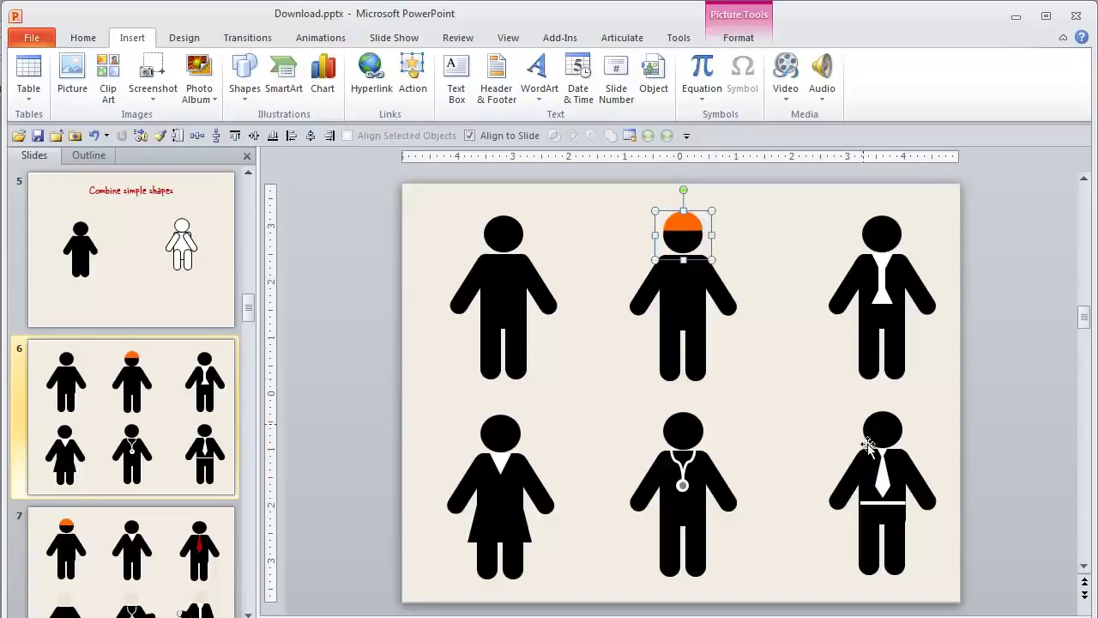
pyautogui.click(882, 489)
pyautogui.click(882, 489)
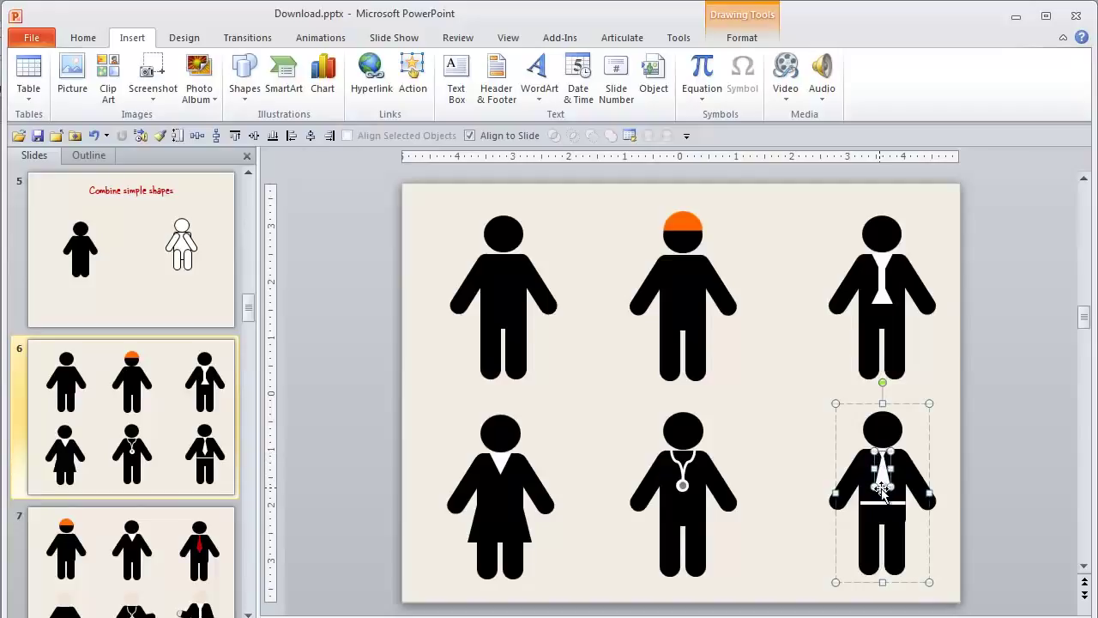
pyautogui.click(950, 463)
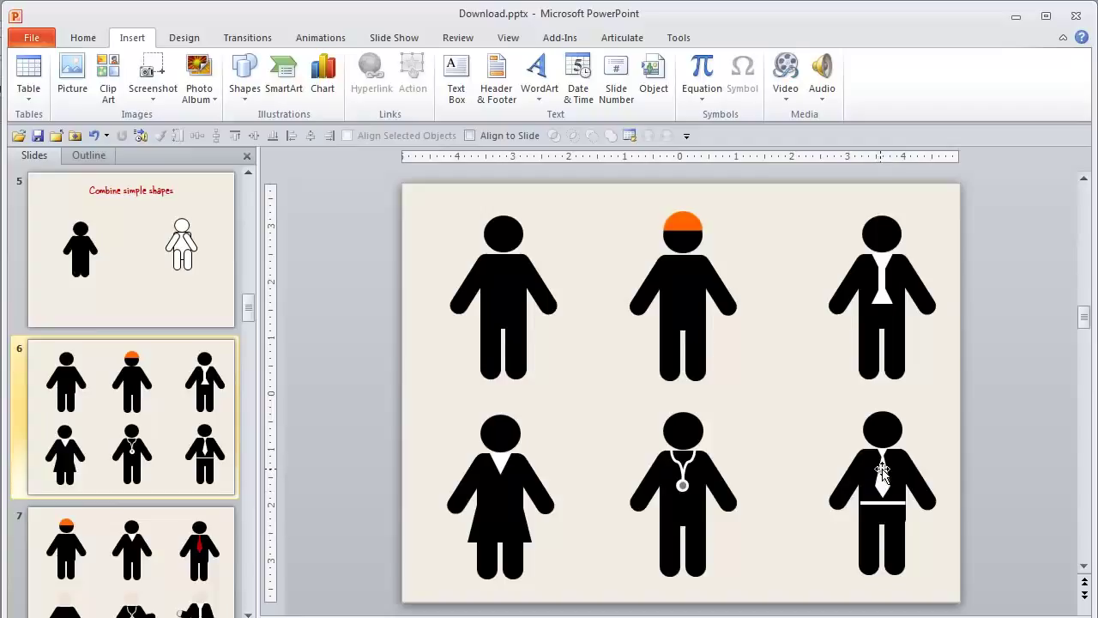
# - Inspect the skirted and suited figures on slide 7, then open slide 9
pyautogui.click(168, 558)
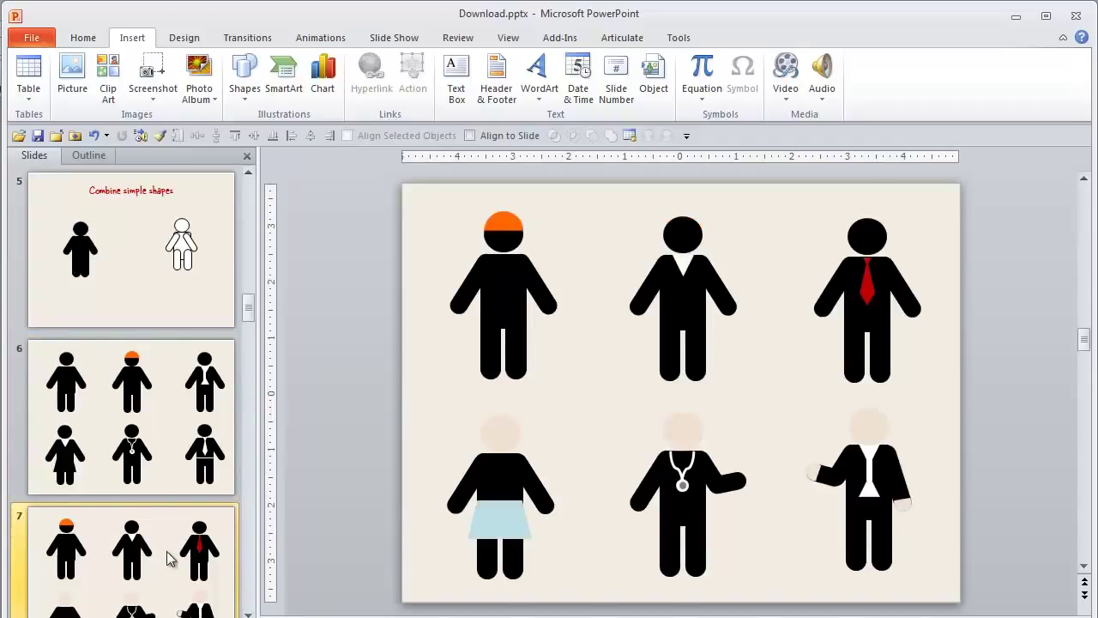
pyautogui.click(489, 525)
pyautogui.click(491, 443)
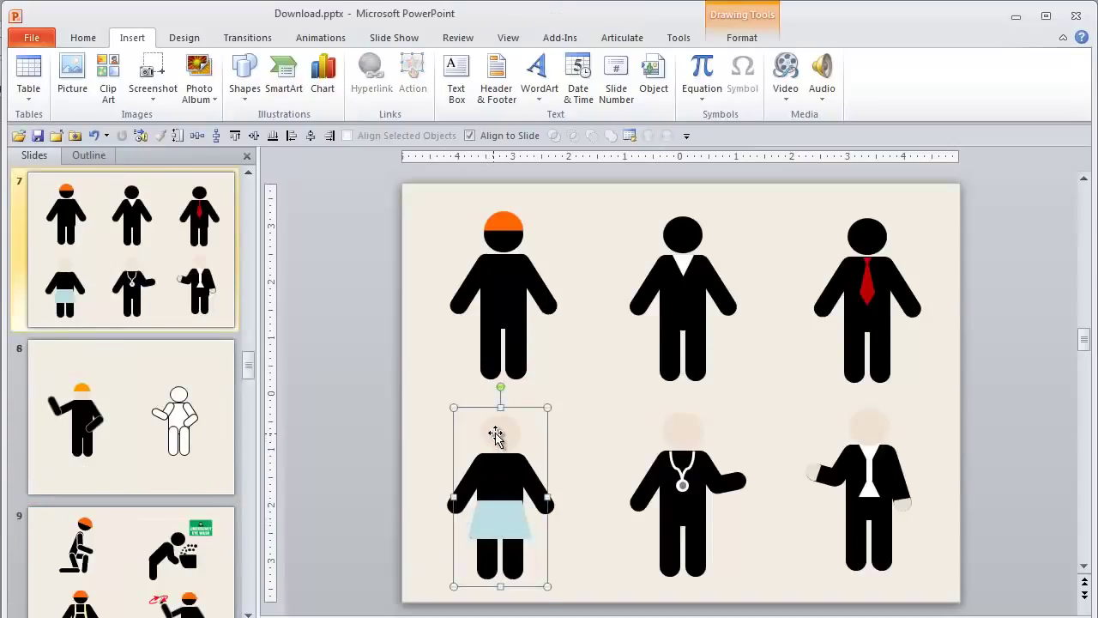
pyautogui.click(505, 518)
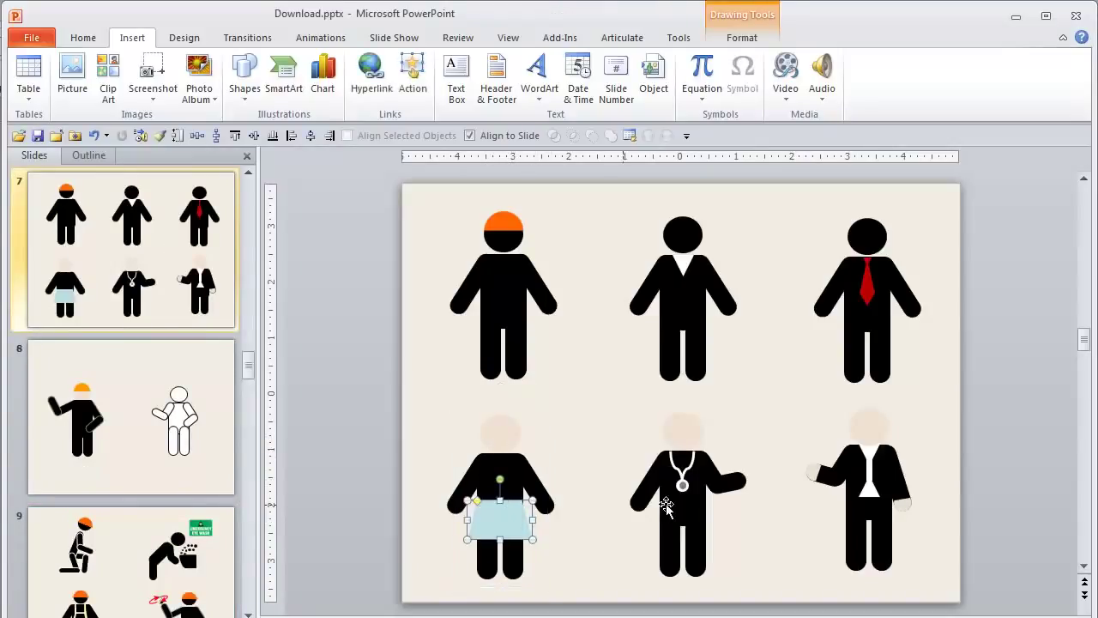
pyautogui.click(807, 470)
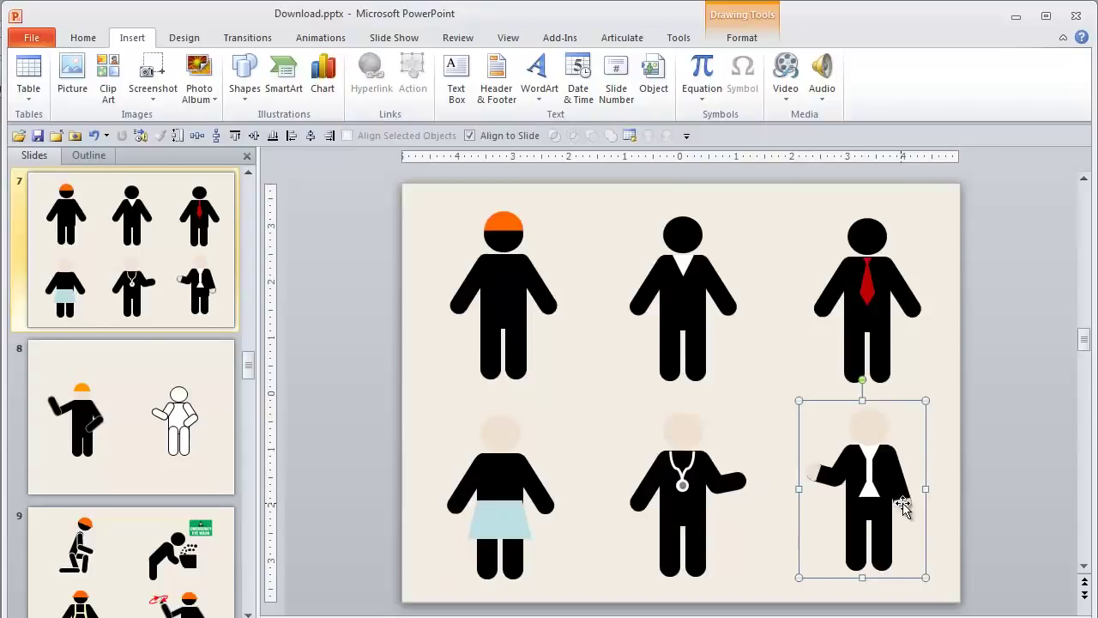
pyautogui.click(220, 561)
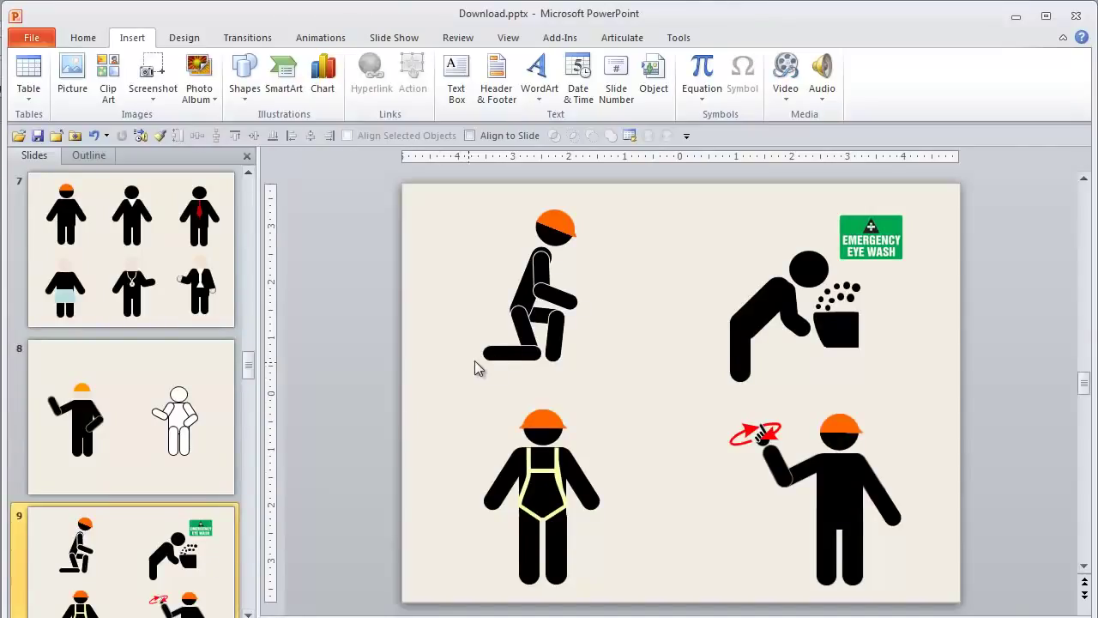
# - Inspect the kneeling figure's floor and thigh shapes, then open slide 10
pyautogui.click(503, 355)
pyautogui.click(510, 356)
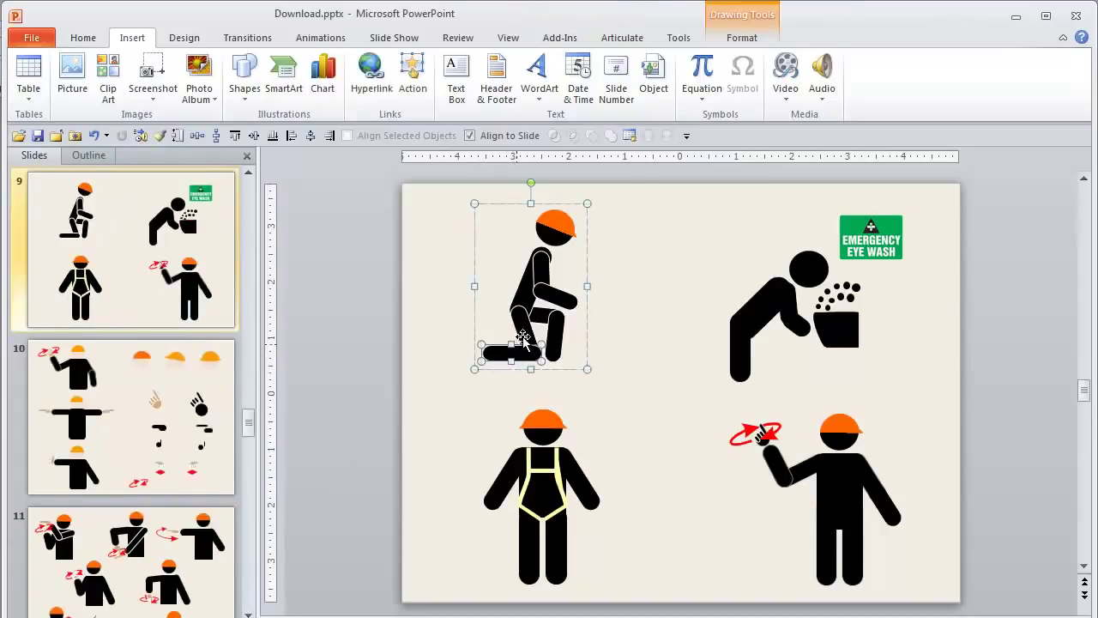
pyautogui.click(550, 298)
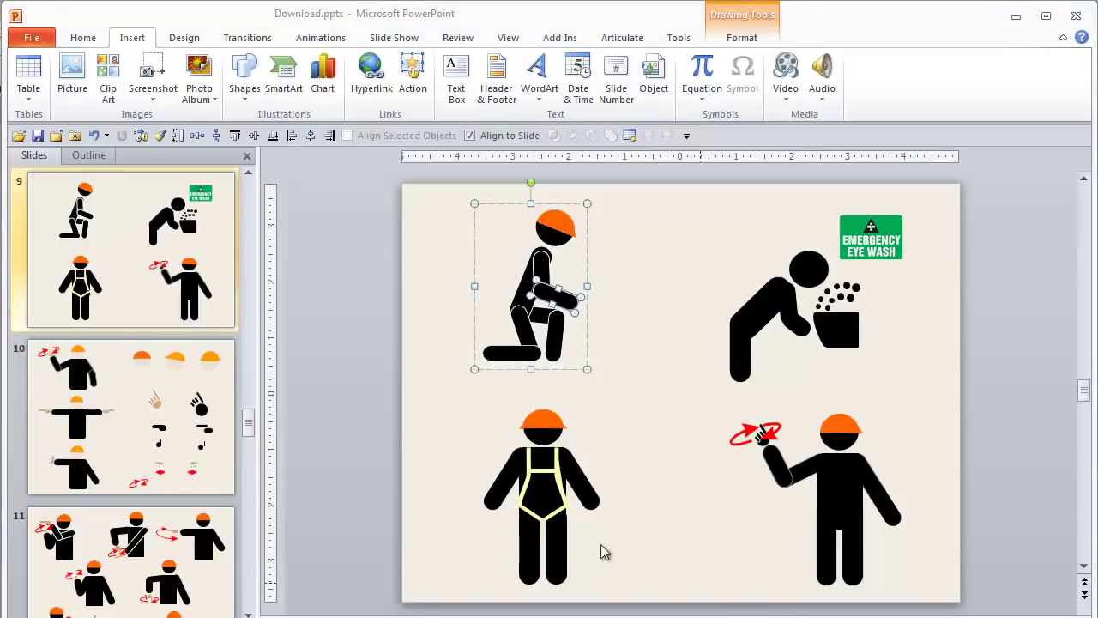
pyautogui.click(163, 436)
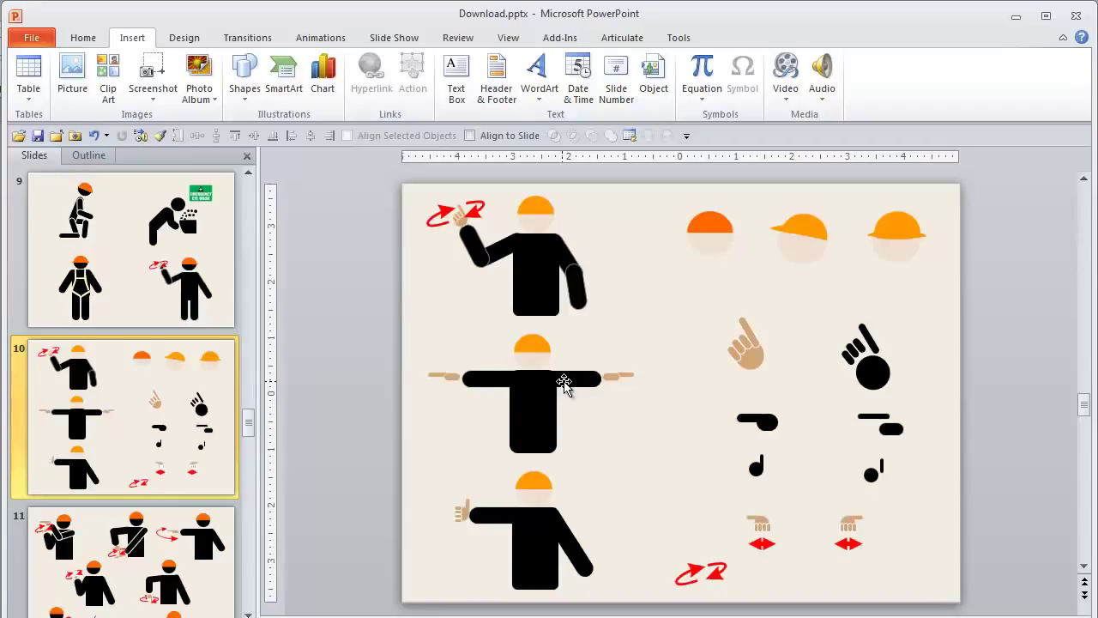
# - Inspect the three hard hats, pointing hand, bar and dot, then open slide 11
pyautogui.click(714, 228)
pyautogui.click(798, 238)
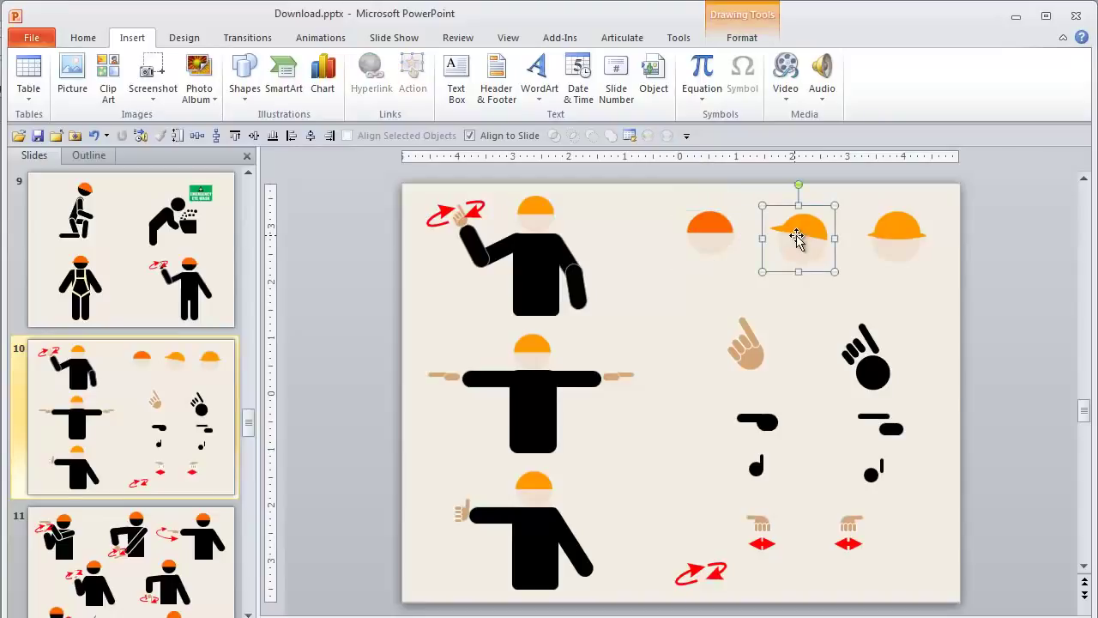
pyautogui.click(892, 249)
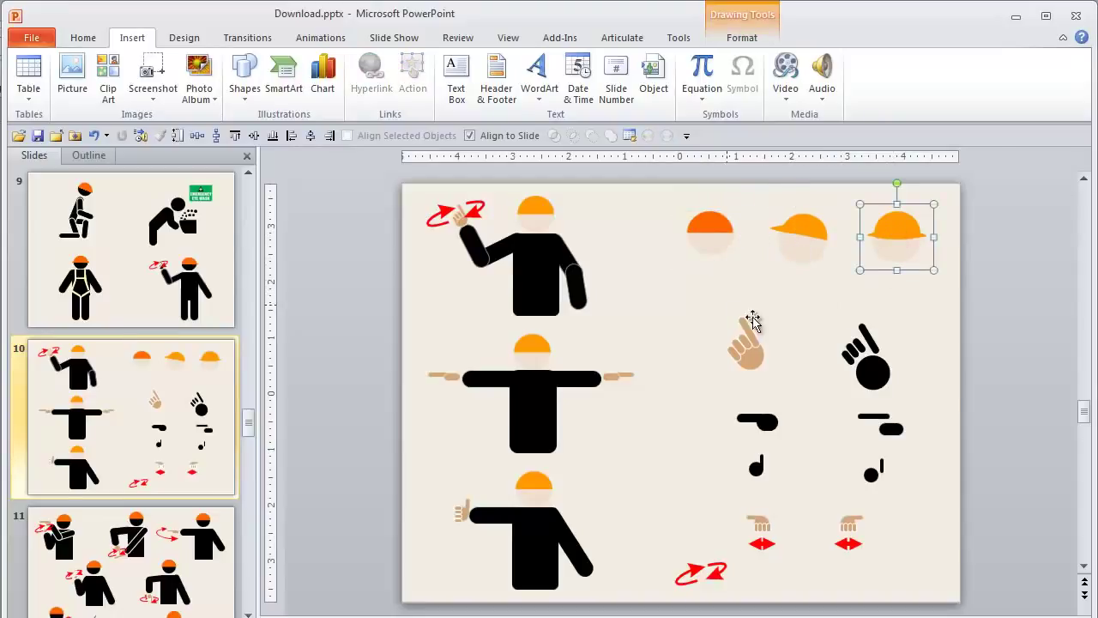
pyautogui.click(759, 356)
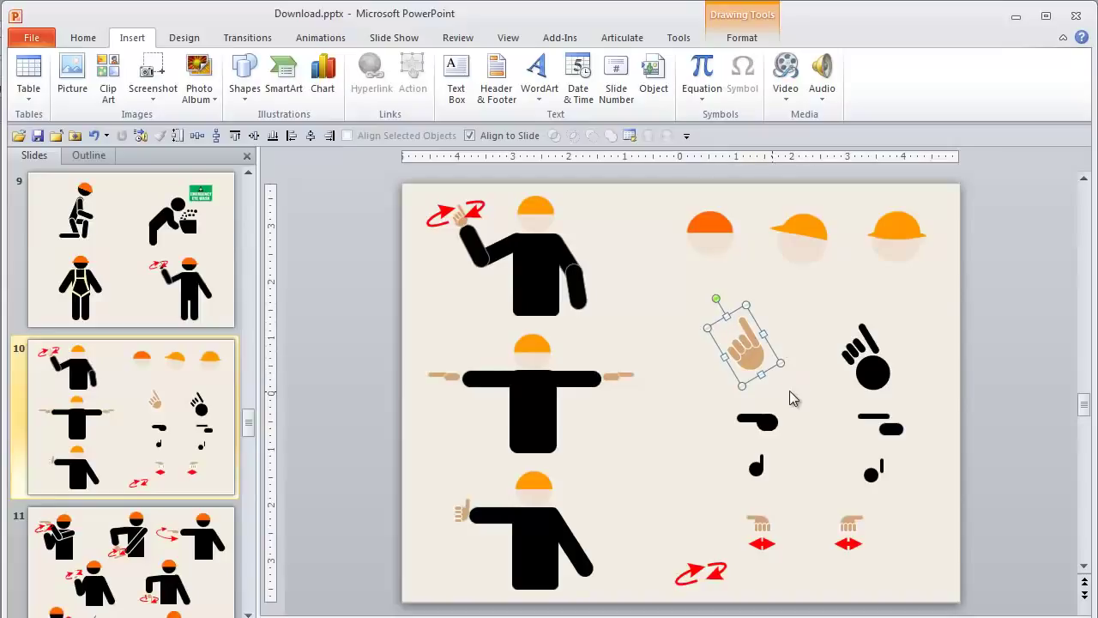
pyautogui.click(768, 420)
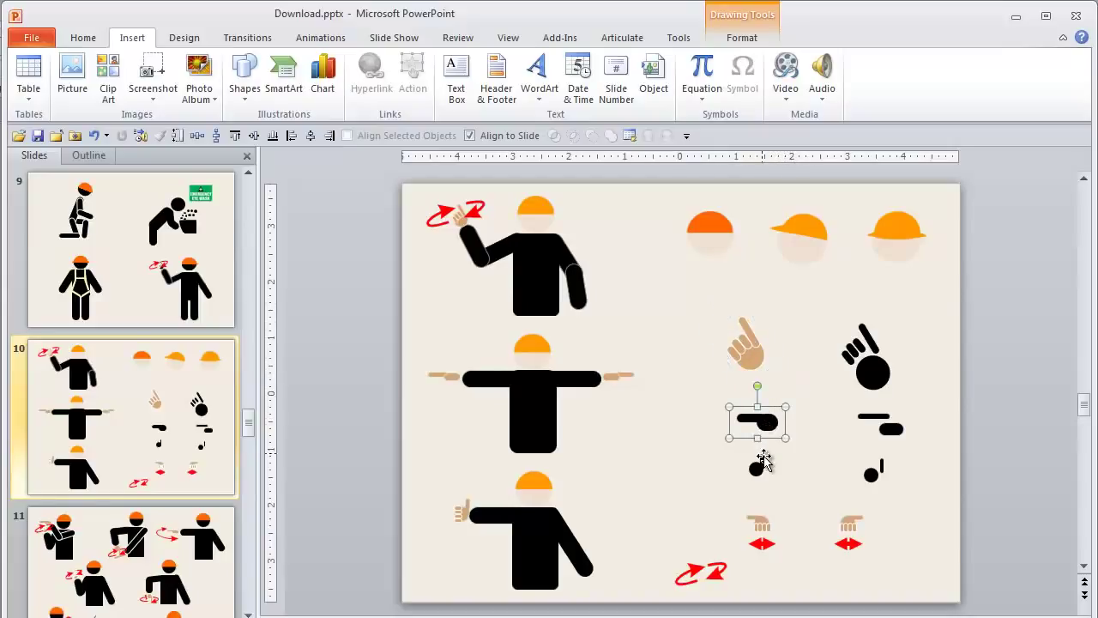
pyautogui.click(762, 466)
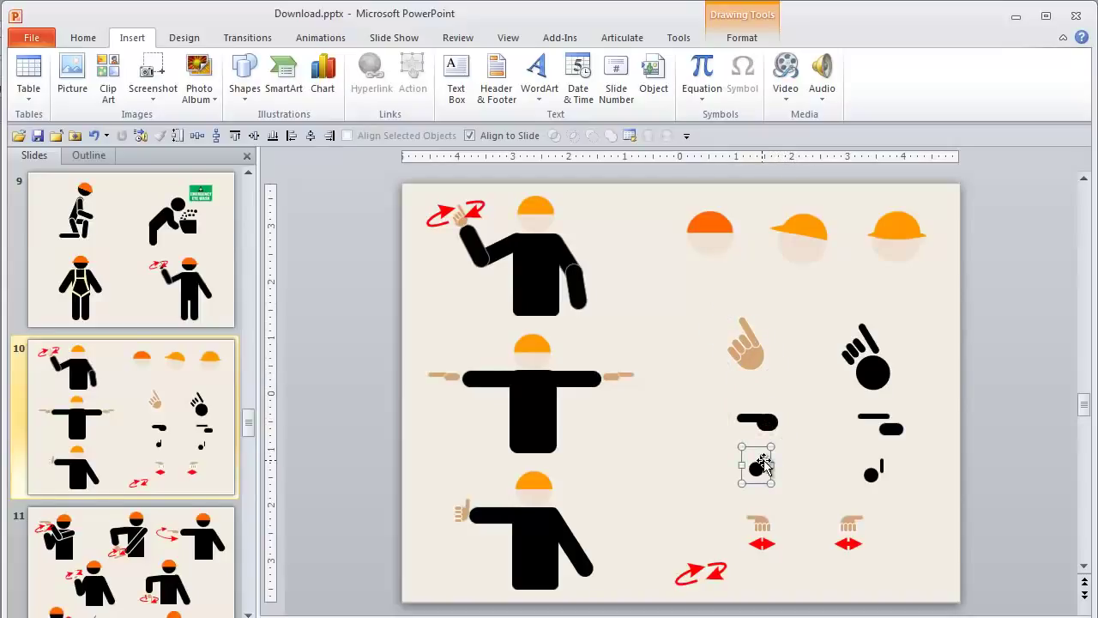
pyautogui.click(225, 573)
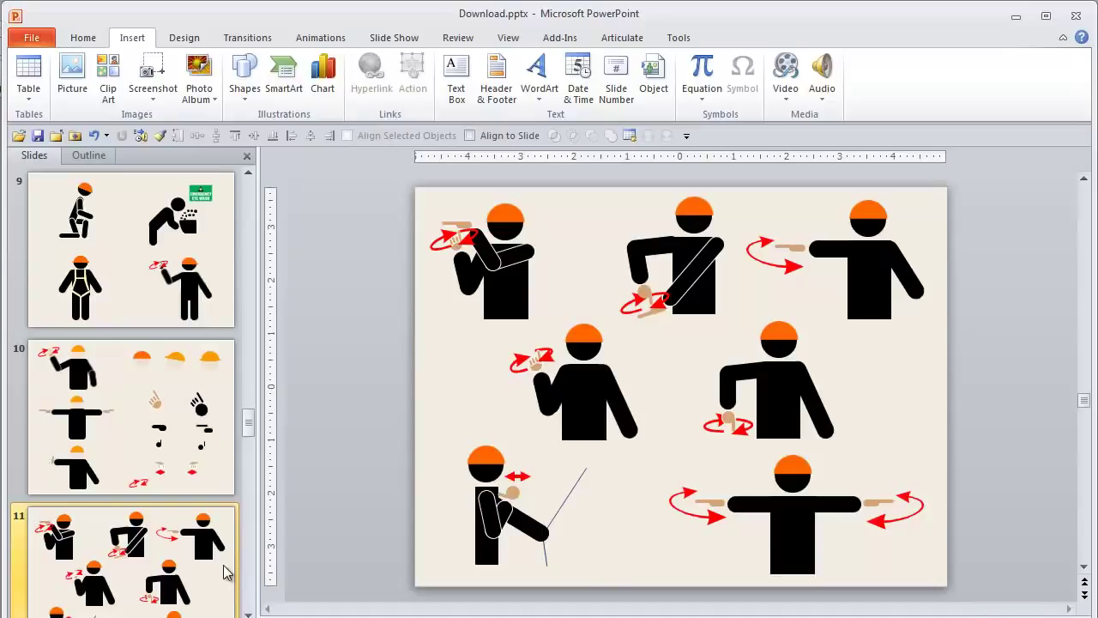
pyautogui.scroll(-1, 211, 562)
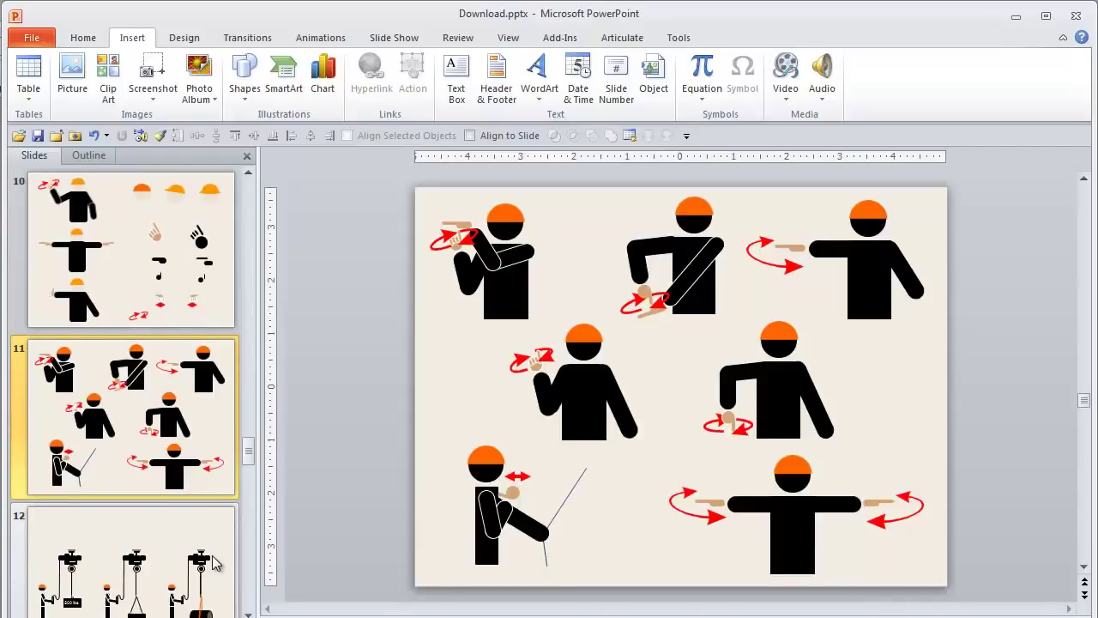
# - On slide 12, move one piece of the left hoist group, then scroll to slide 13
pyautogui.click(168, 562)
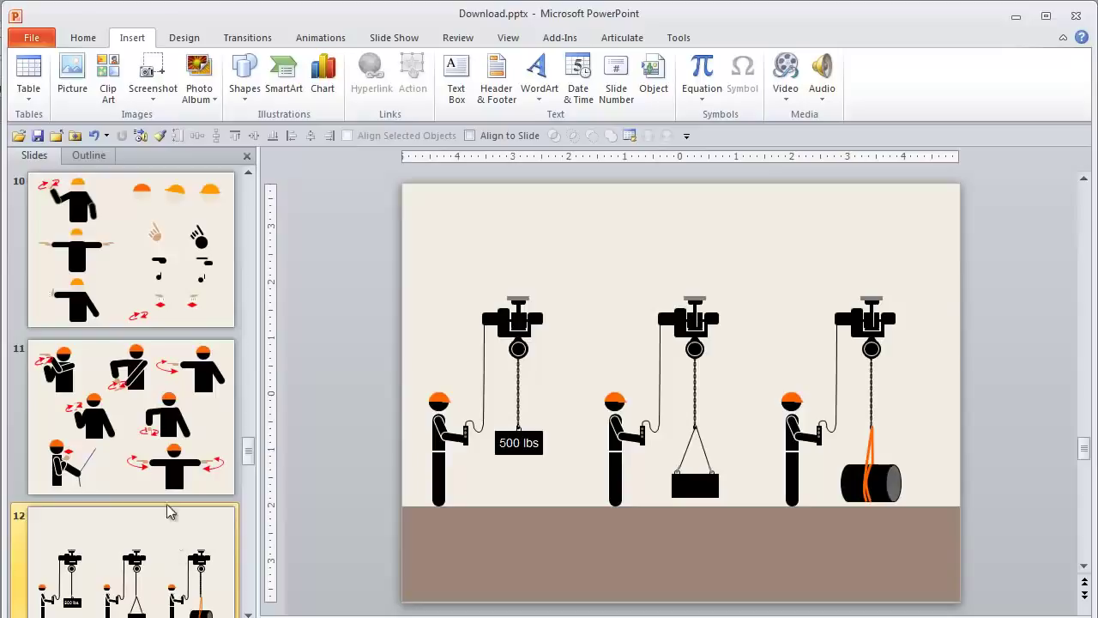
pyautogui.click(513, 335)
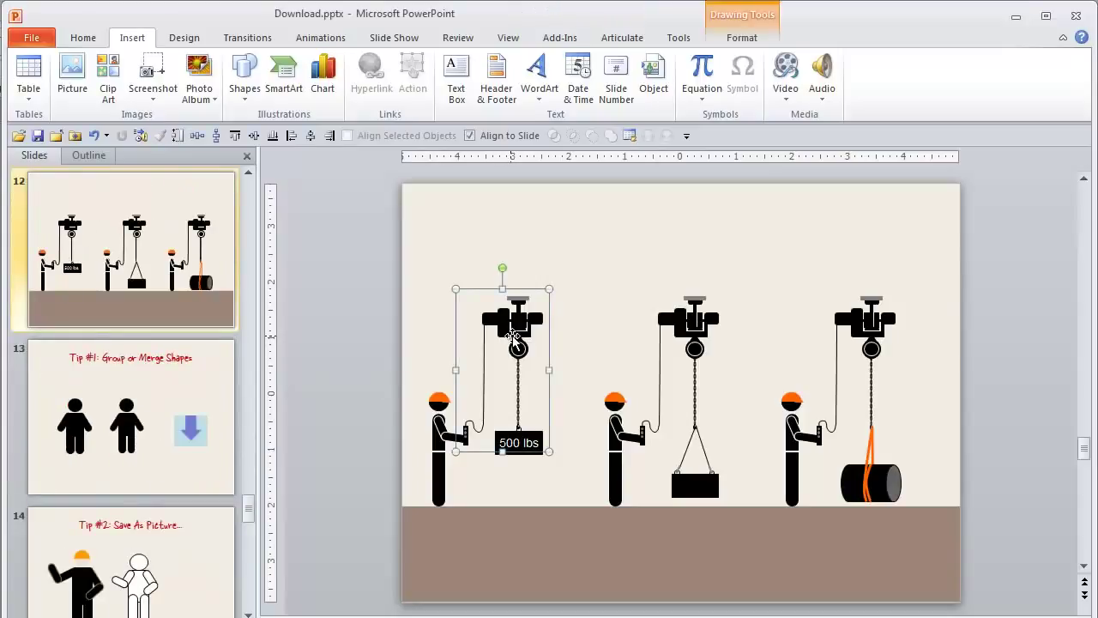
pyautogui.click(507, 326)
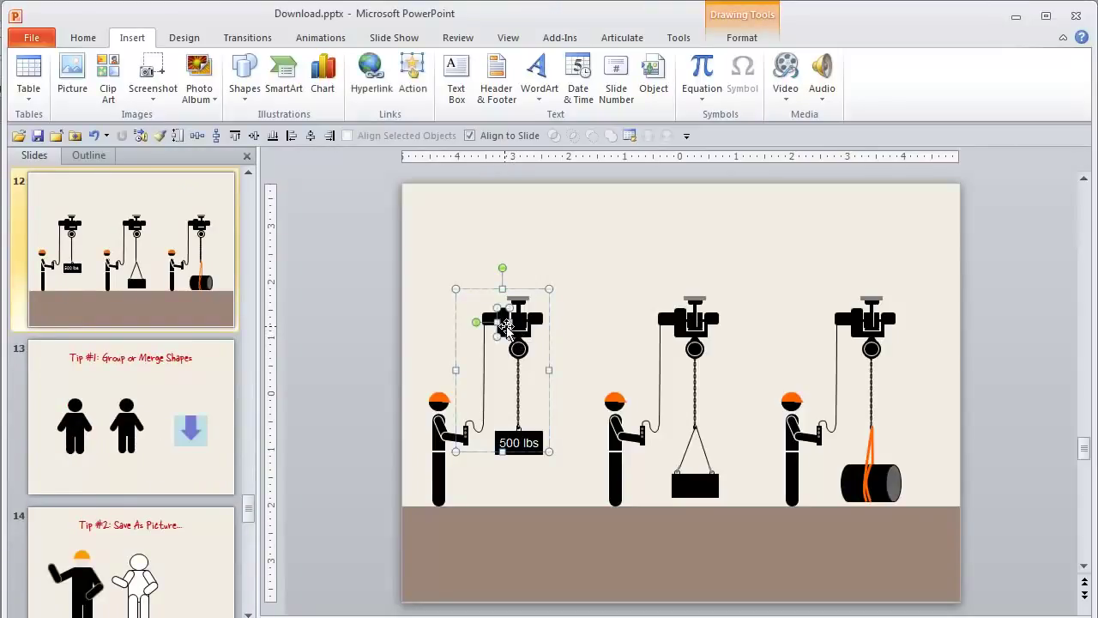
pyautogui.moveTo(489, 320); pyautogui.dragTo(528, 350)
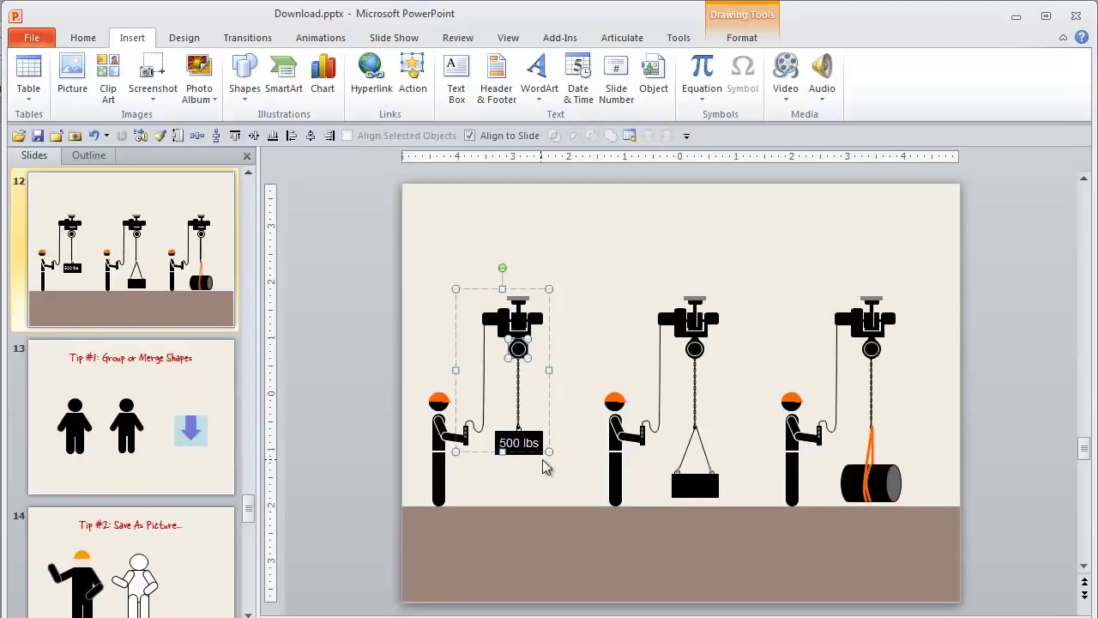
pyautogui.scroll(-1, 598, 538)
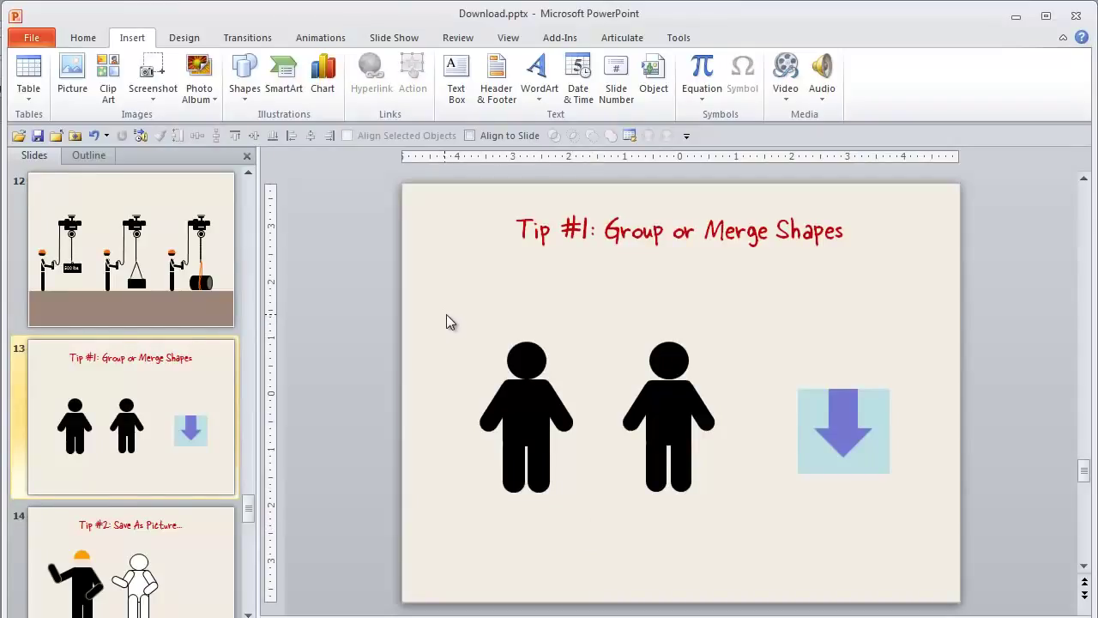
# - Group the left figure's parts into one object and reposition it on the slide
pyautogui.moveTo(446, 314); pyautogui.dragTo(597, 514)
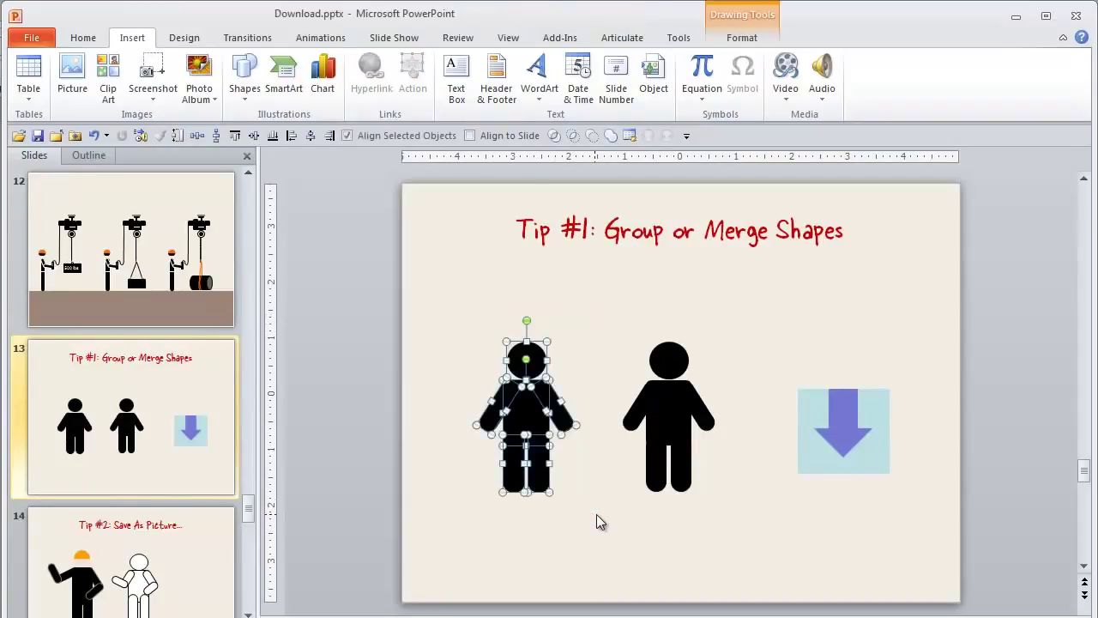
pyautogui.rightClick(529, 414)
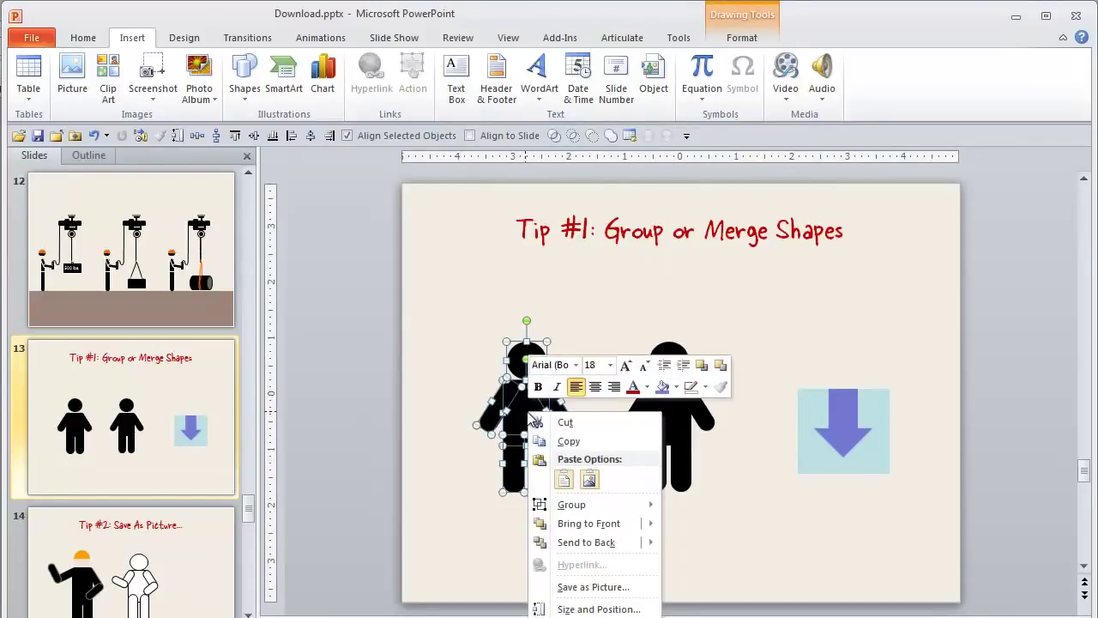
pyautogui.moveTo(577, 506)
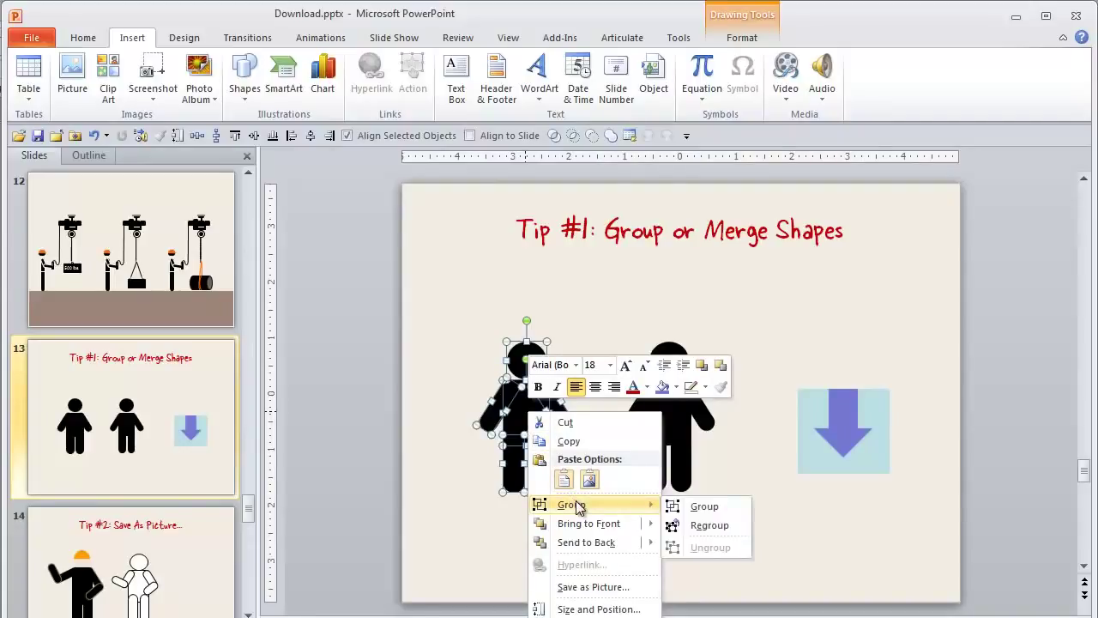
pyautogui.click(715, 507)
pyautogui.moveTo(529, 409); pyautogui.dragTo(510, 369)
pyautogui.moveTo(509, 421)
pyautogui.mouseDown()
pyautogui.moveTo(525, 445)
pyautogui.moveTo(501, 491)
pyautogui.moveTo(547, 480)
pyautogui.moveTo(508, 428)
pyautogui.moveTo(513, 439)
pyautogui.mouseUp()
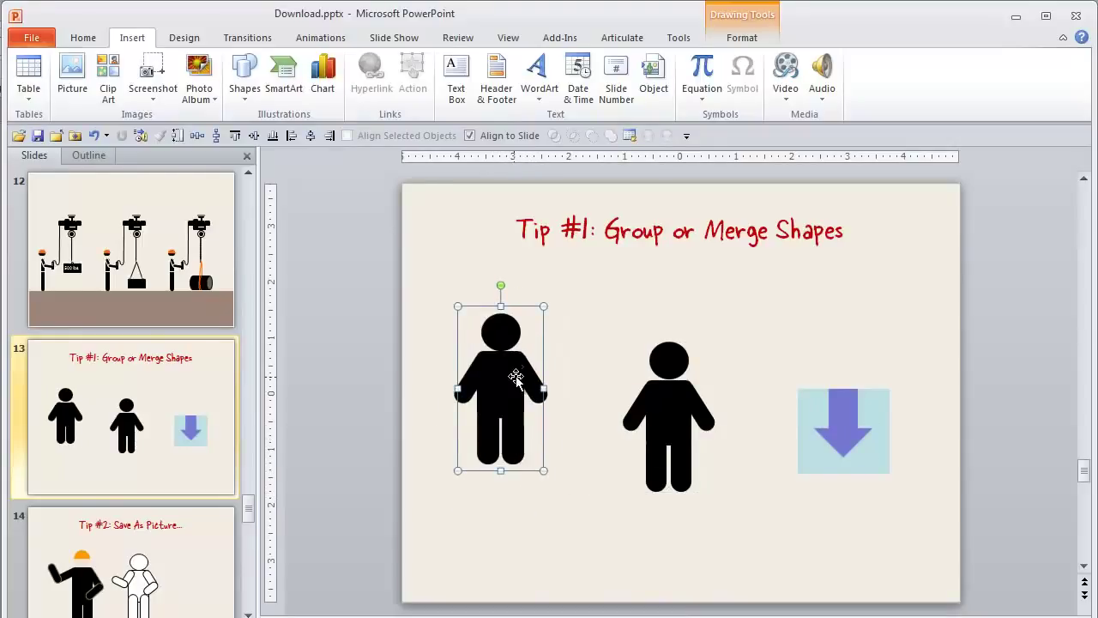
# - Fill the grouped figure's circle head with a light peach colour
pyautogui.click(509, 335)
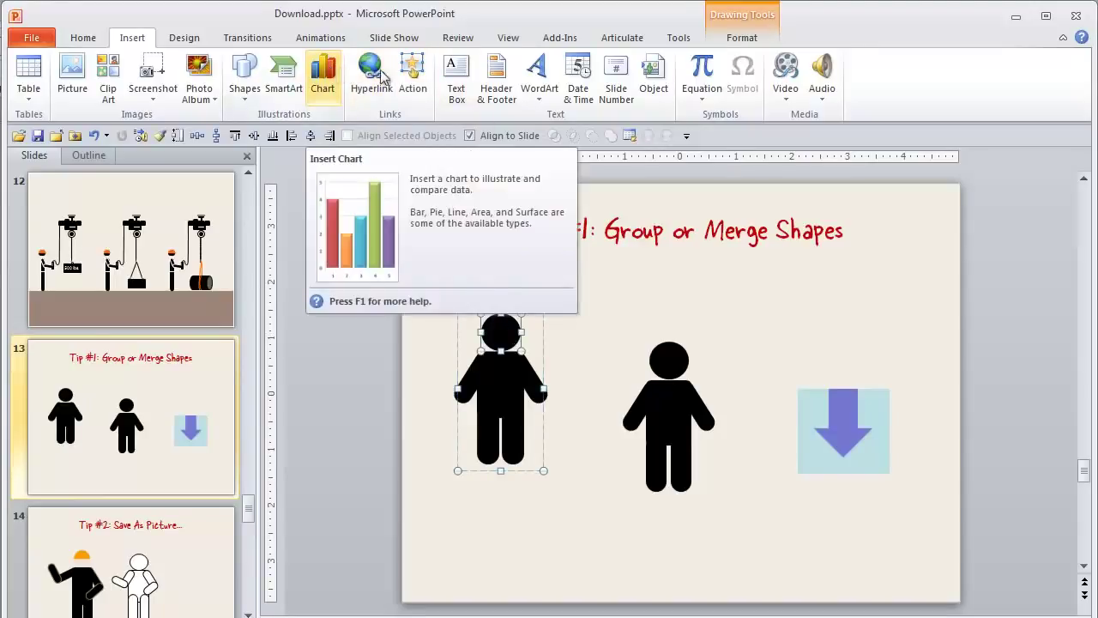
pyautogui.click(734, 40)
pyautogui.click(447, 59)
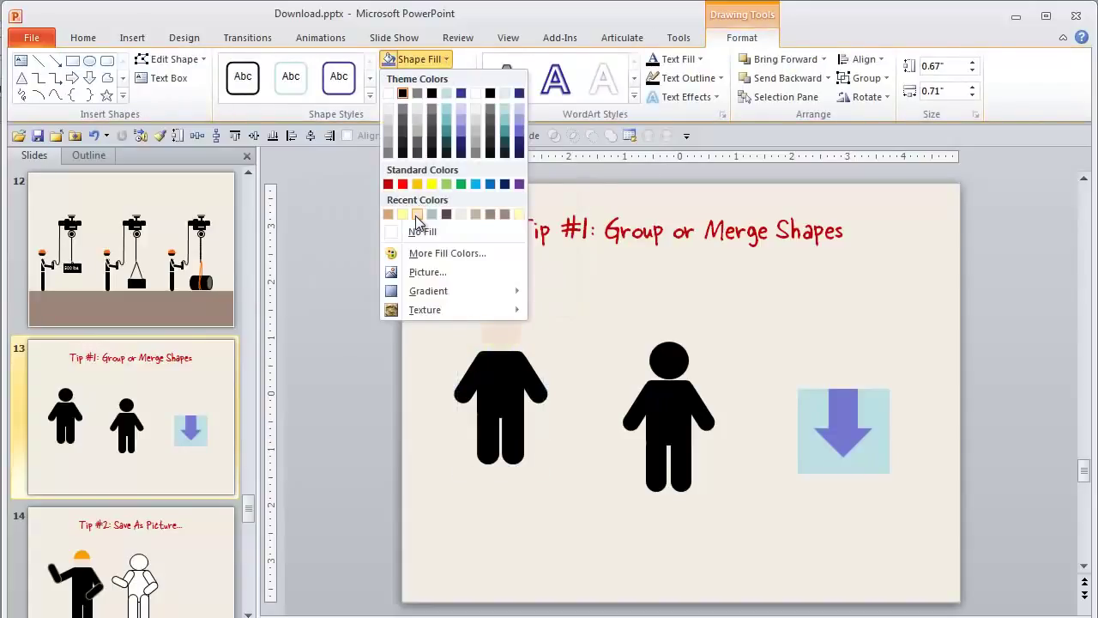
pyautogui.click(416, 215)
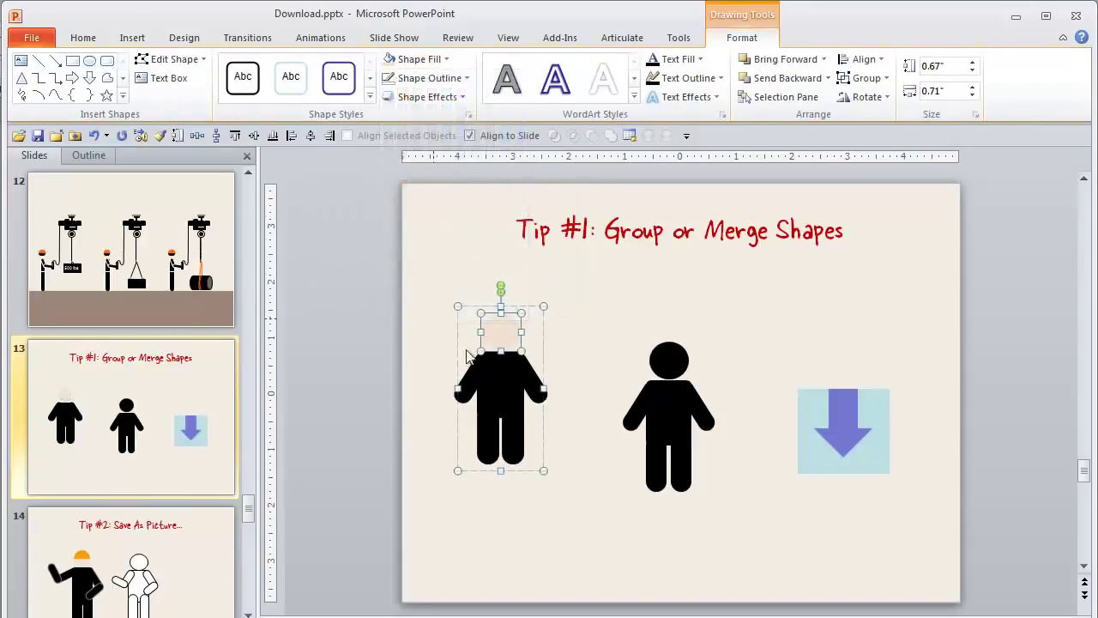
pyautogui.click(501, 386)
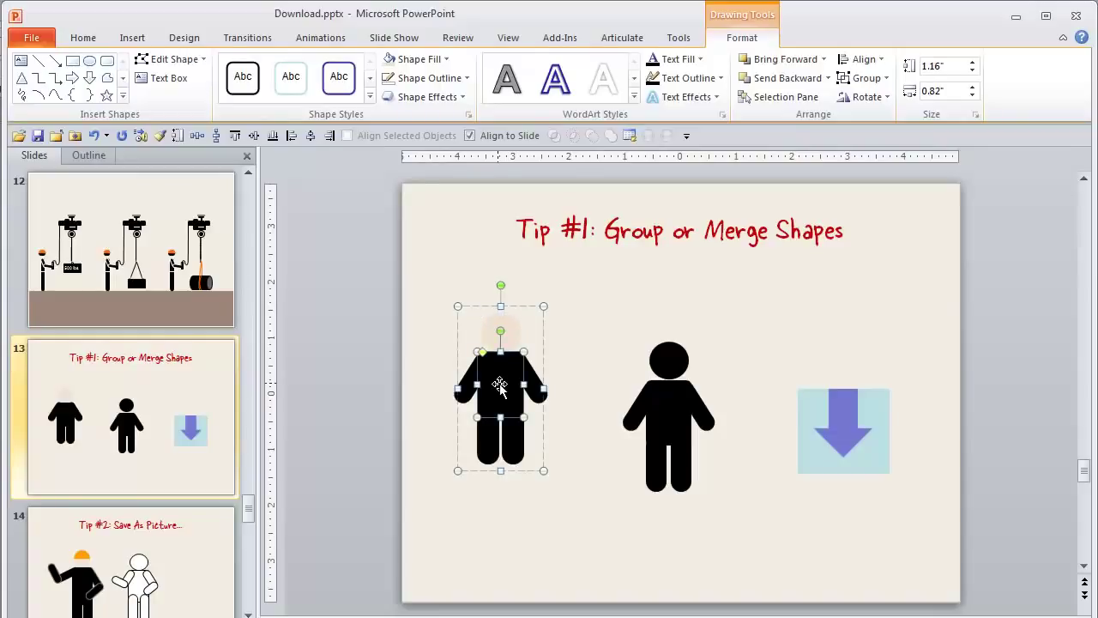
pyautogui.click(650, 422)
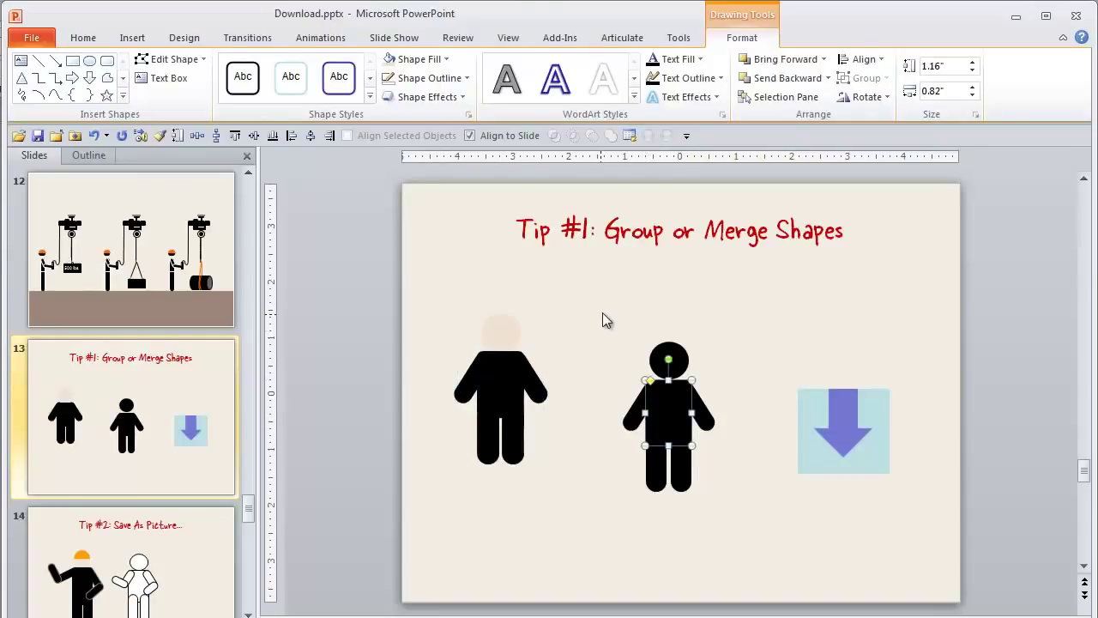
# - Union all parts of the right black figure into one shape and shift it up slightly
pyautogui.moveTo(602, 311); pyautogui.dragTo(749, 517)
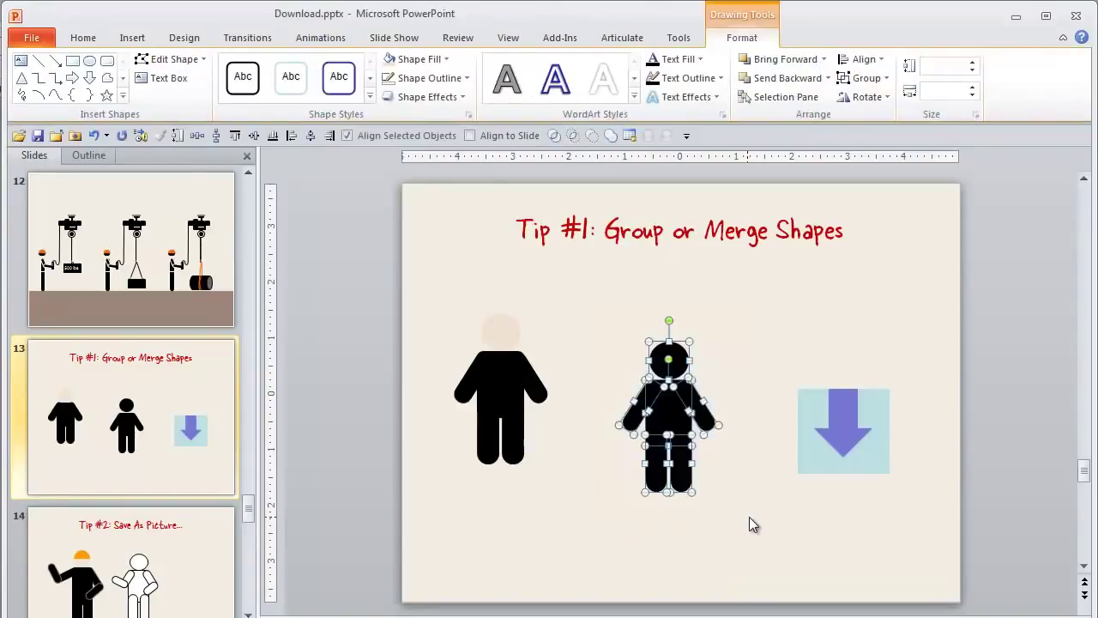
pyautogui.click(610, 137)
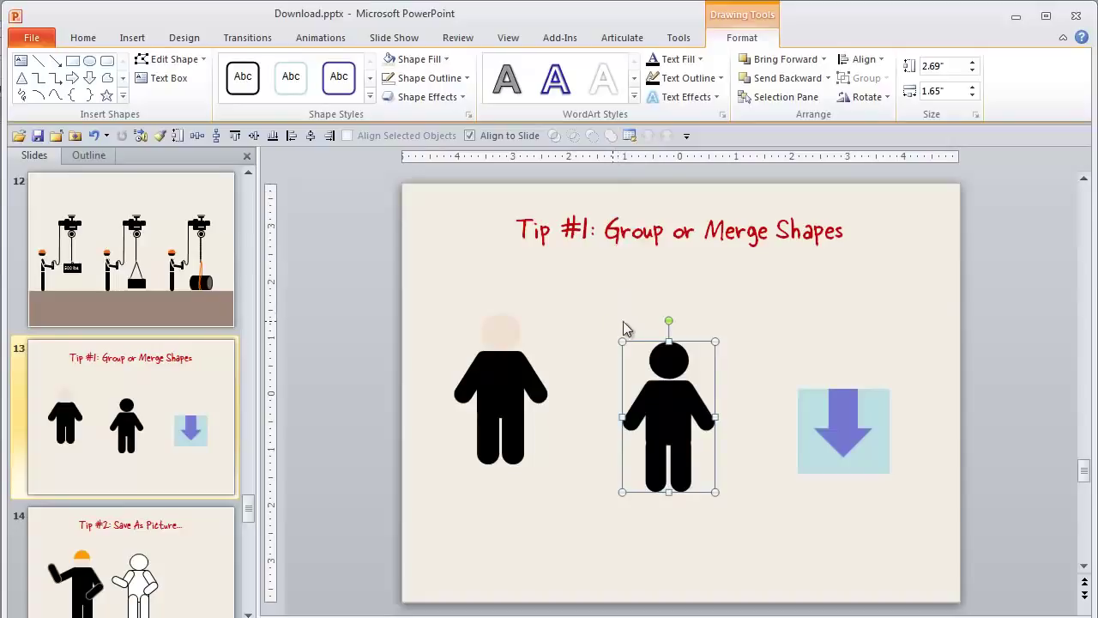
pyautogui.moveTo(661, 422); pyautogui.dragTo(665, 390)
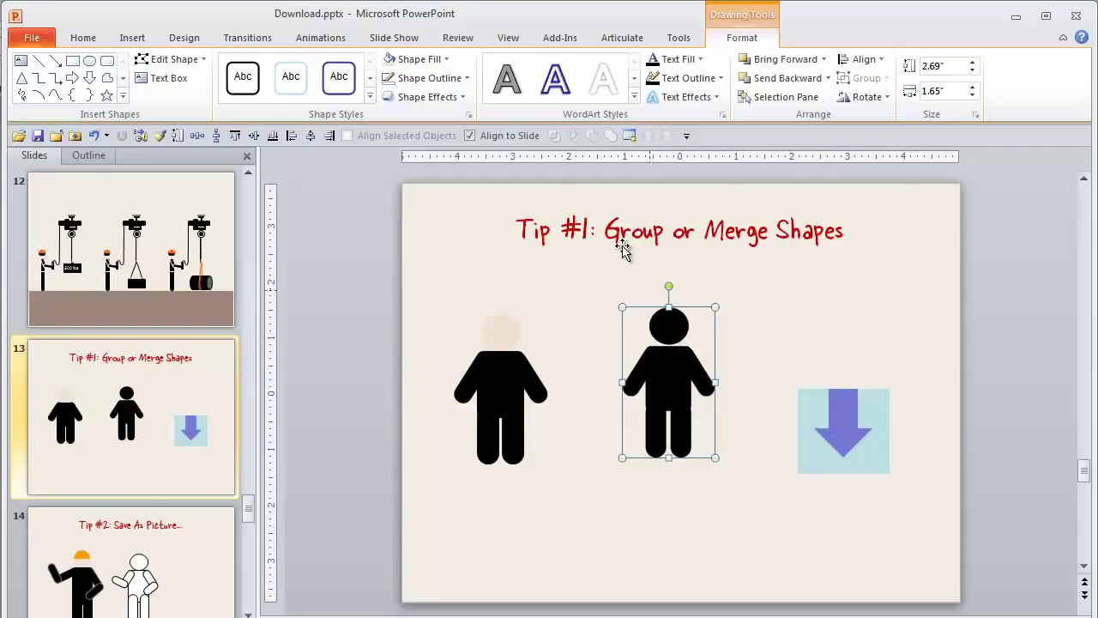
# - Fill the grey figure with a light gradient fading toward its feet, nudge it, then select the arrow and box
pyautogui.click(433, 59)
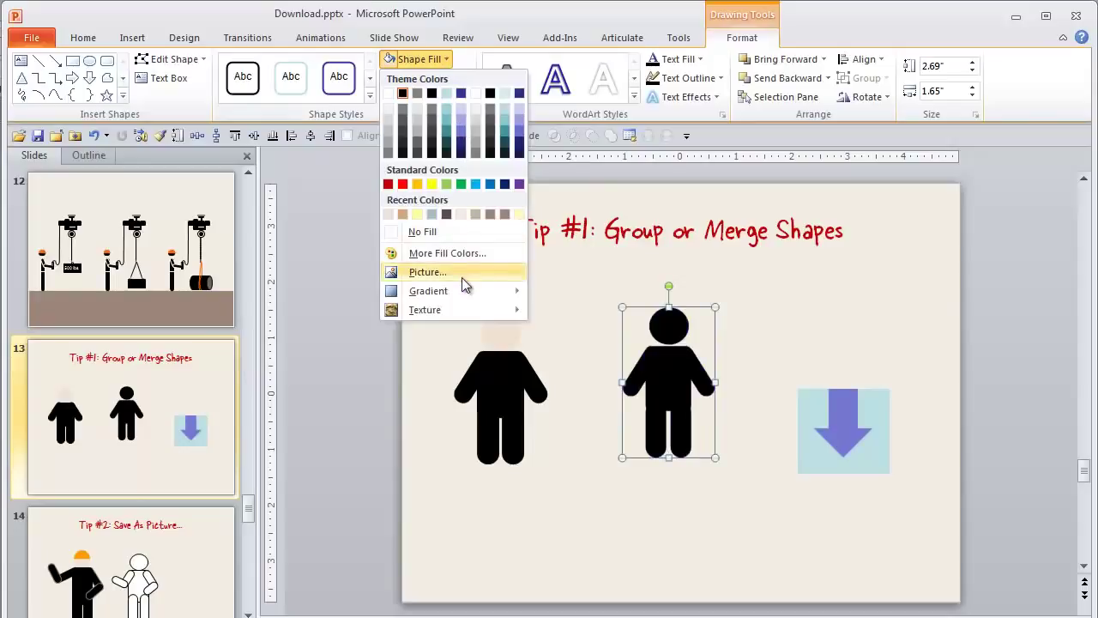
pyautogui.moveTo(461, 291)
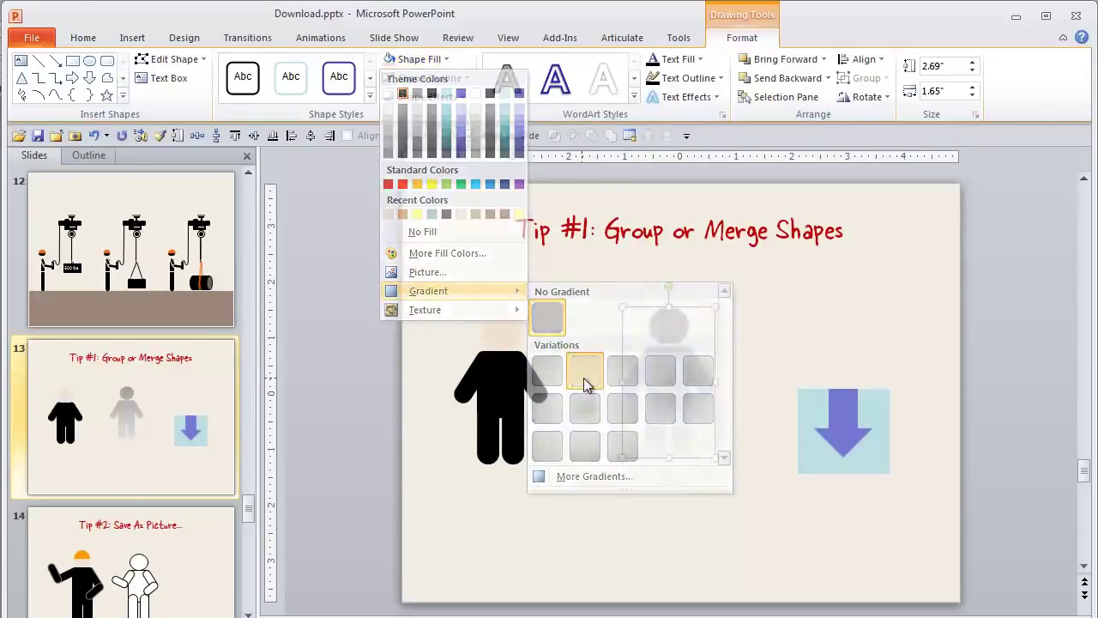
pyautogui.click(586, 385)
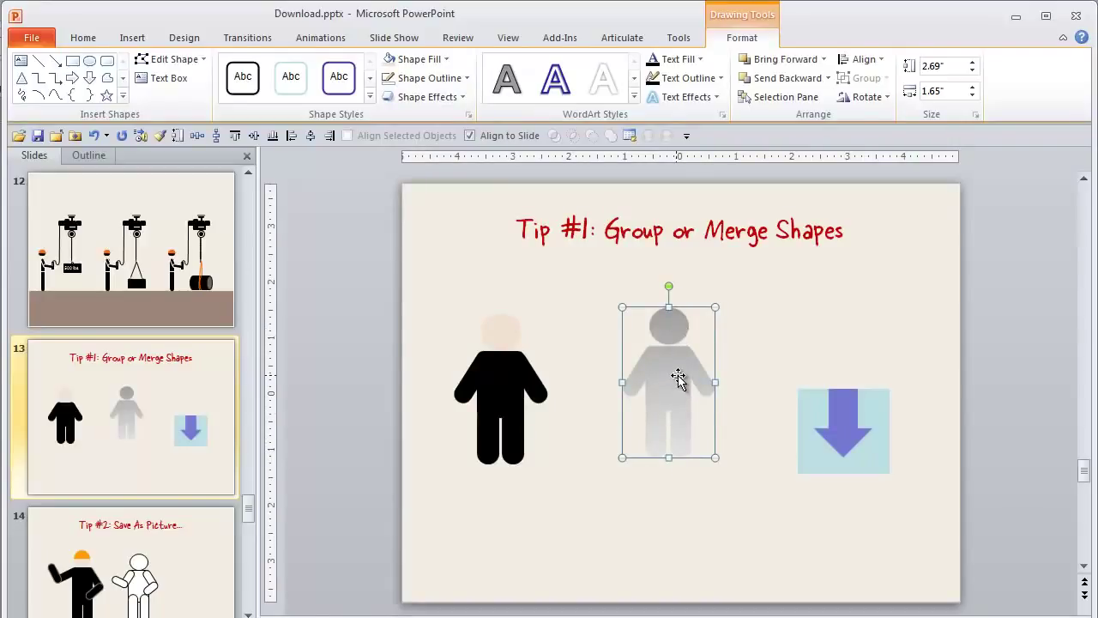
pyautogui.moveTo(678, 378); pyautogui.dragTo(665, 387)
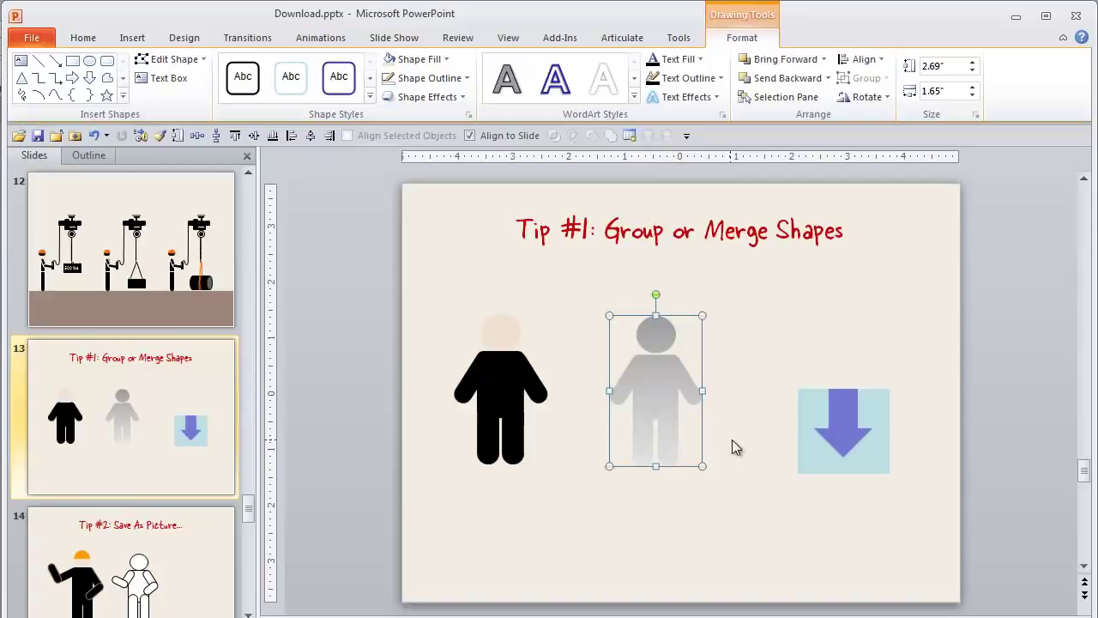
pyautogui.moveTo(758, 359); pyautogui.dragTo(919, 518)
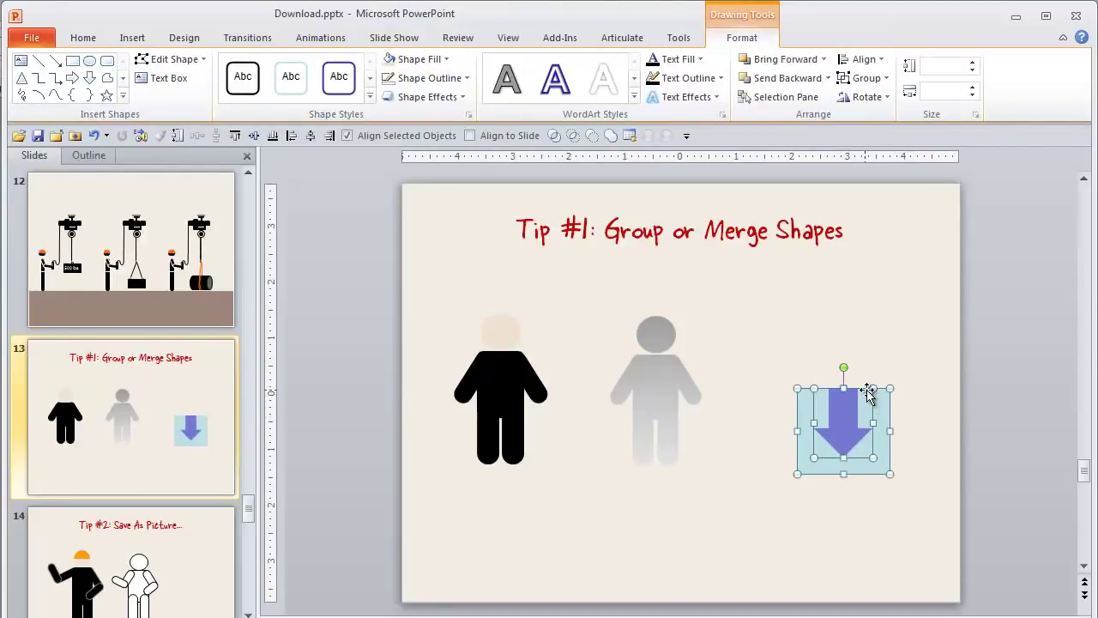
# - Combine the arrow and box into one cut-out shape, keep it on the right, then open slide 14
pyautogui.click(554, 137)
pyautogui.click(770, 478)
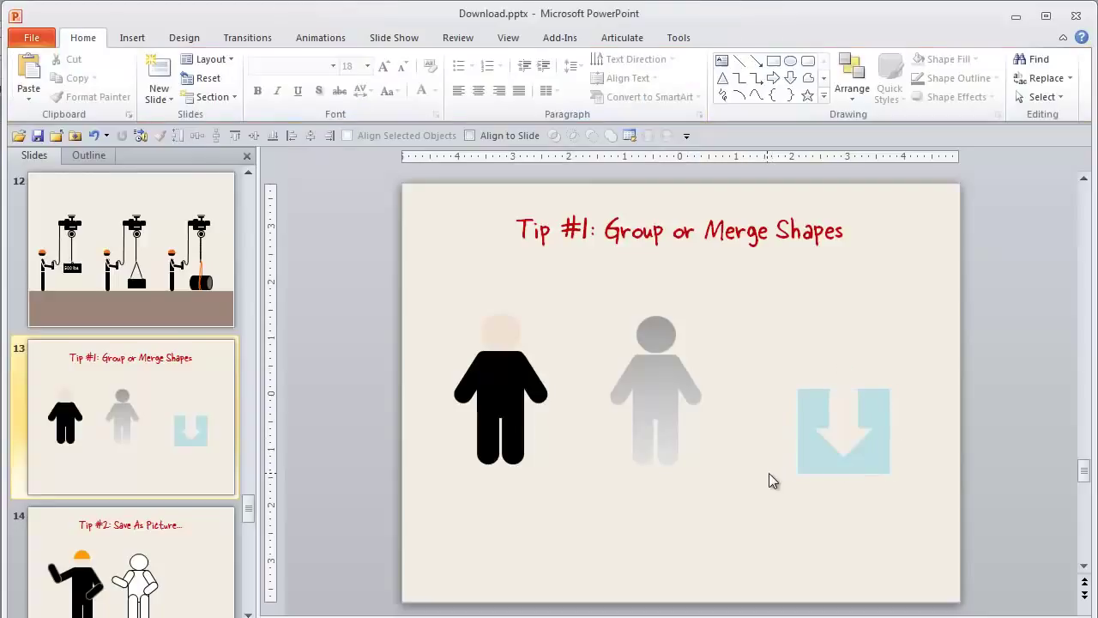
pyautogui.moveTo(847, 471); pyautogui.dragTo(819, 416)
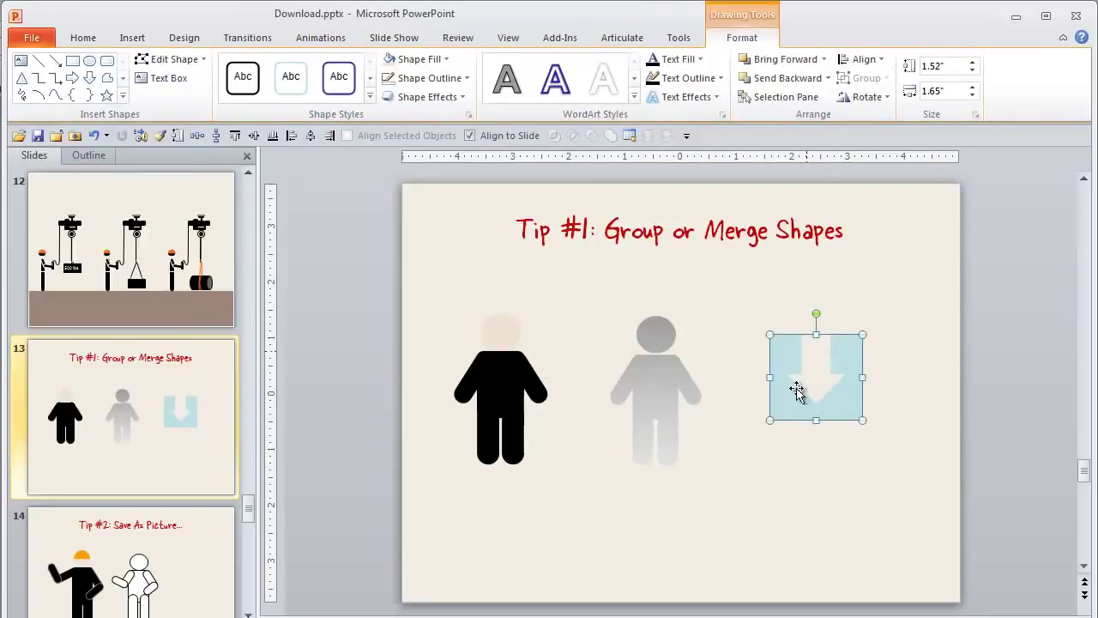
pyautogui.click(834, 503)
pyautogui.moveTo(818, 399); pyautogui.dragTo(693, 454)
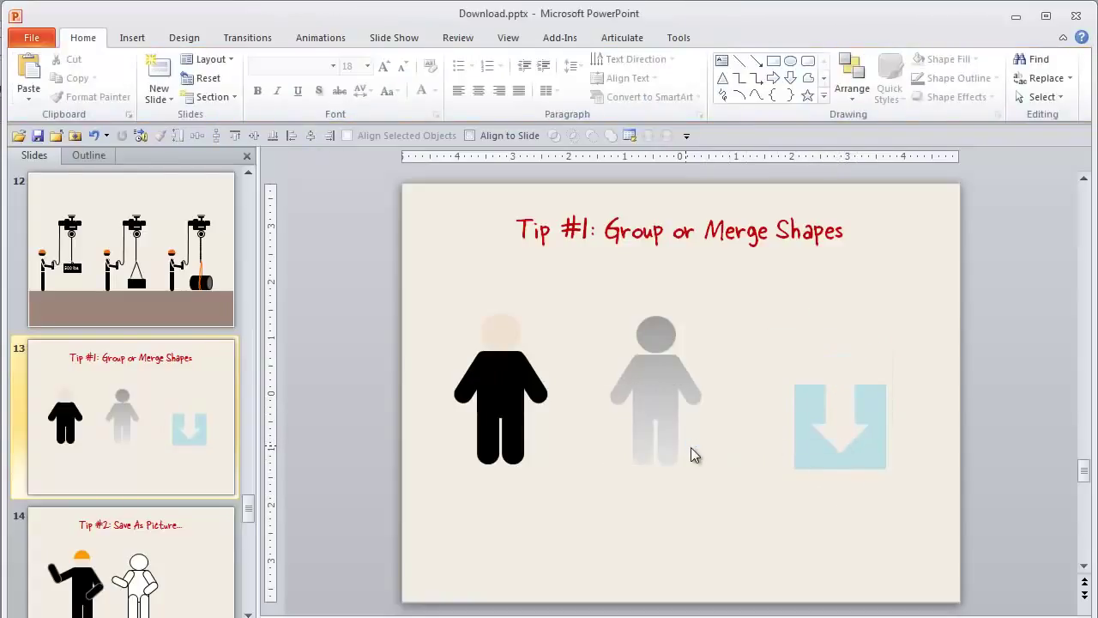
pyautogui.click(845, 456)
pyautogui.moveTo(845, 455); pyautogui.dragTo(672, 464)
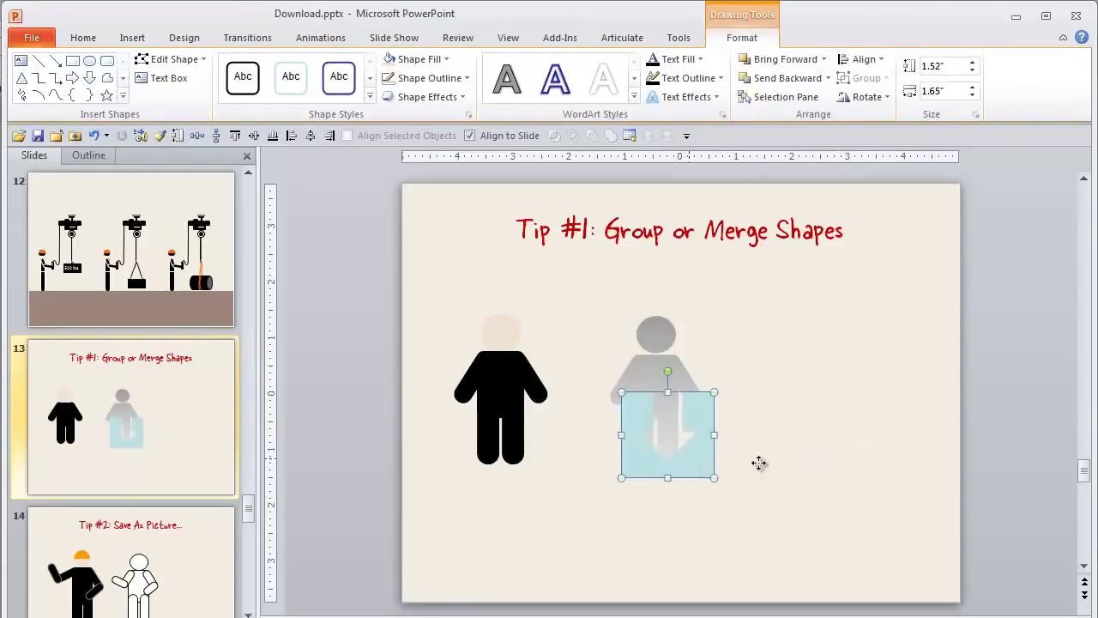
pyautogui.moveTo(869, 432); pyautogui.dragTo(870, 432)
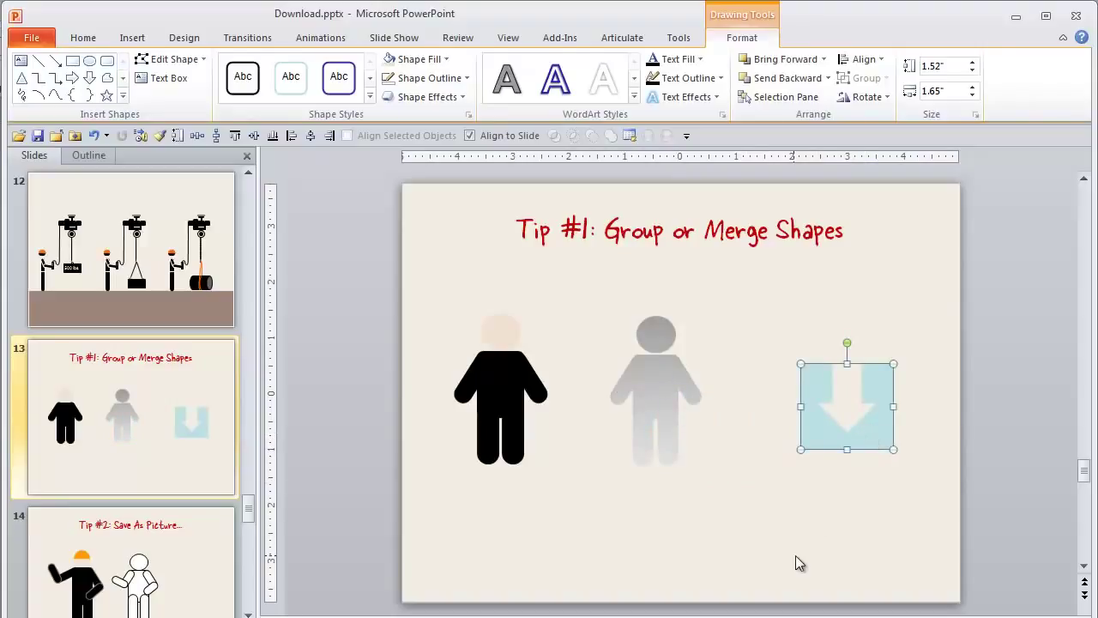
pyautogui.click(225, 579)
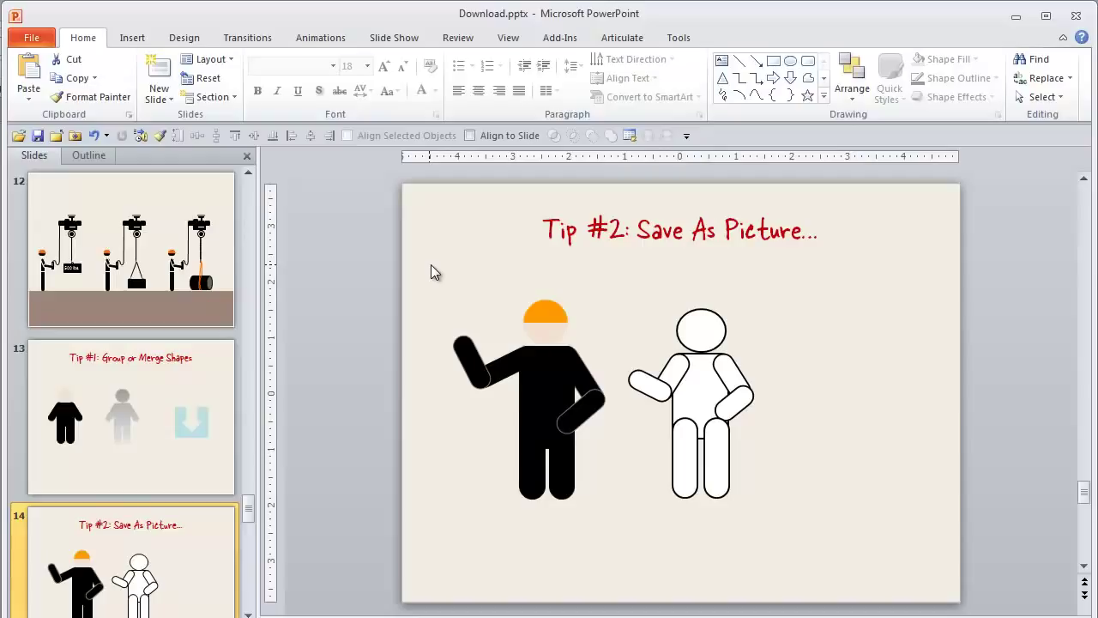
# - Save the hard-hatted black worker figure as the picture SafetyMan.png
pyautogui.moveTo(430, 277)
pyautogui.mouseDown()
pyautogui.moveTo(606, 503)
pyautogui.moveTo(635, 521)
pyautogui.mouseUp()
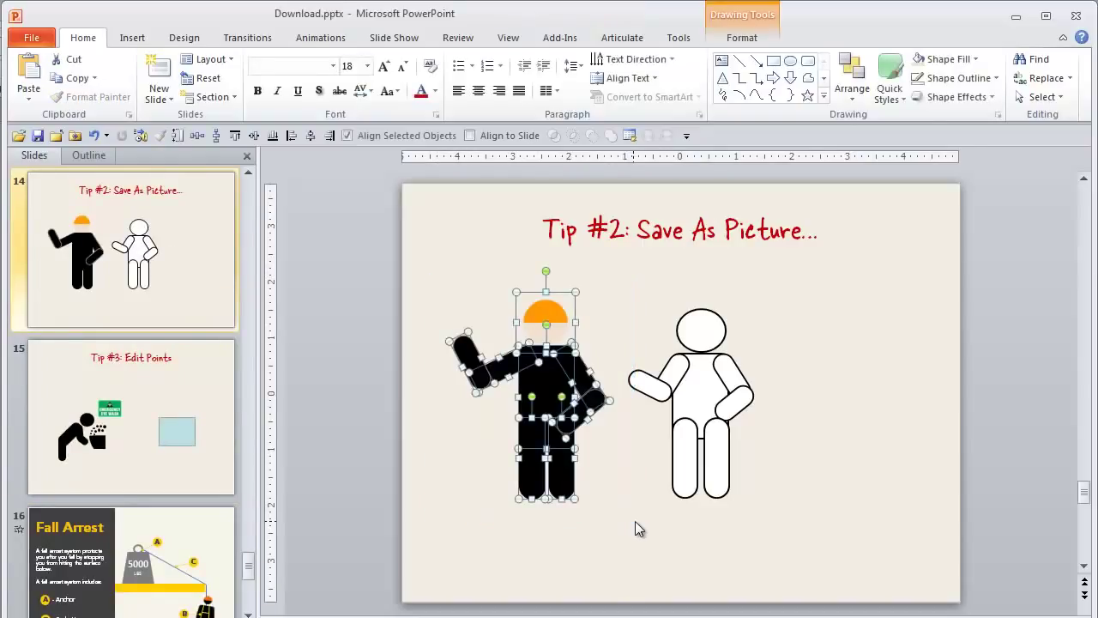
pyautogui.rightClick(546, 380)
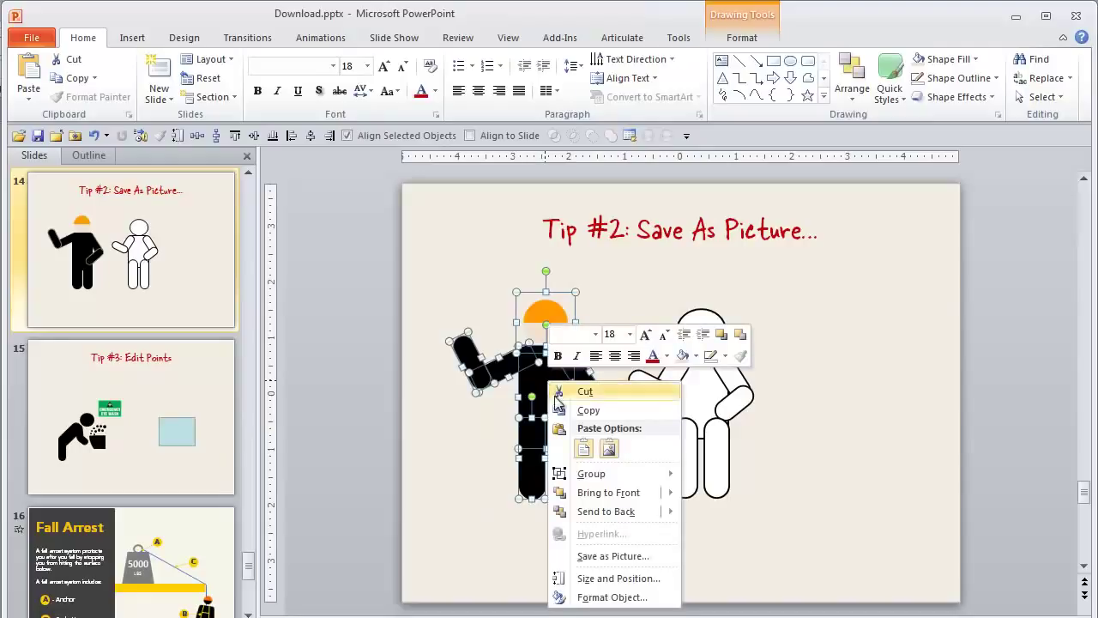
pyautogui.click(611, 555)
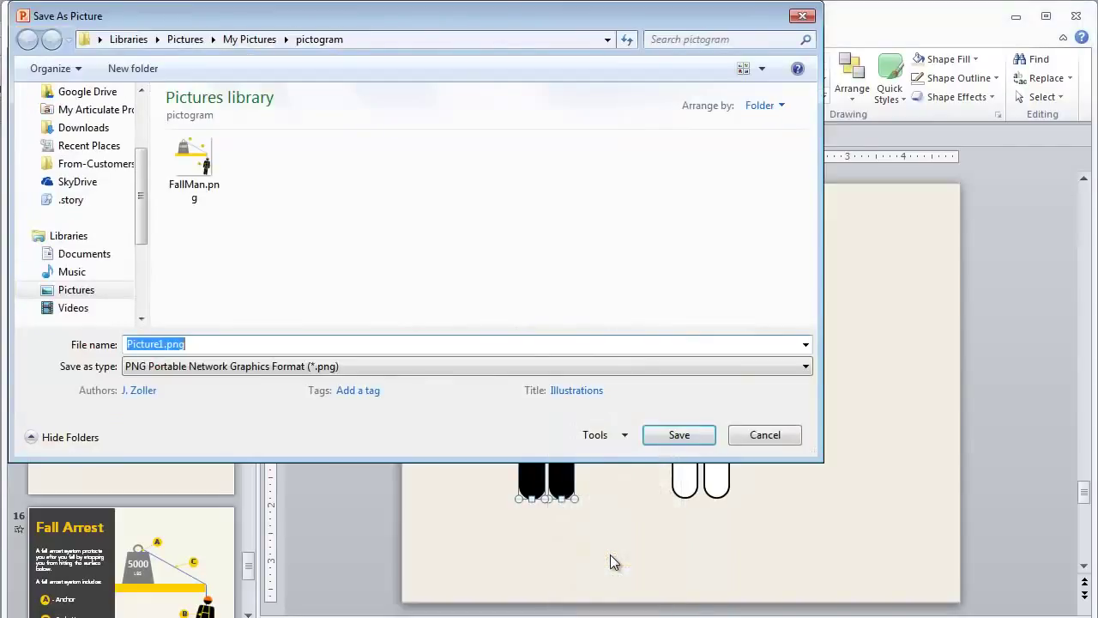
pyautogui.write('SafetyMan')
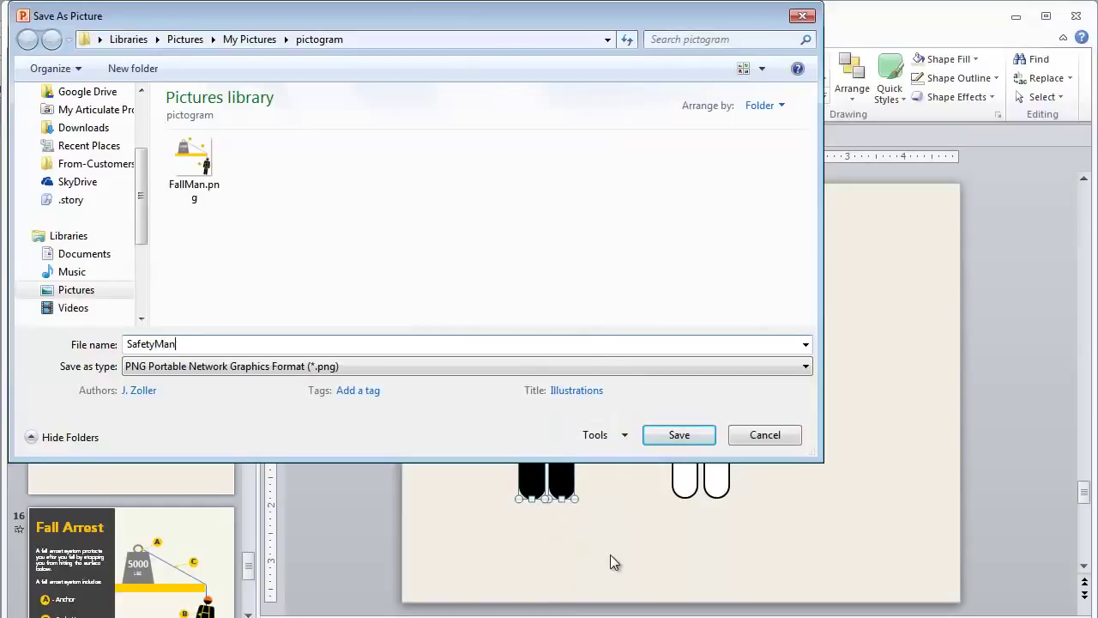
pyautogui.press('Return')
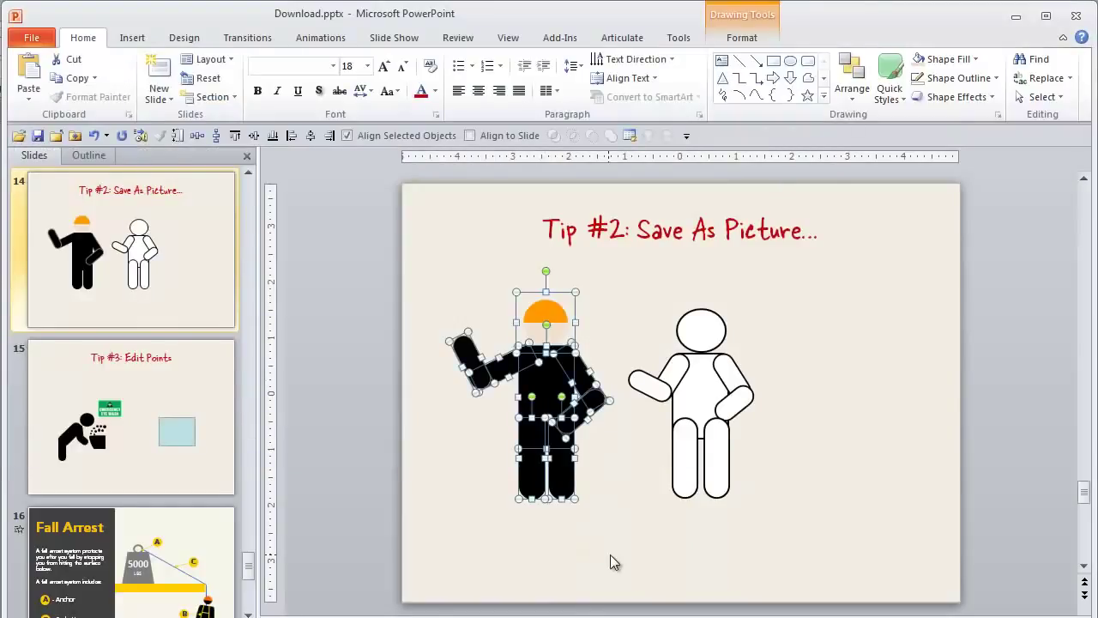
pyautogui.click(609, 555)
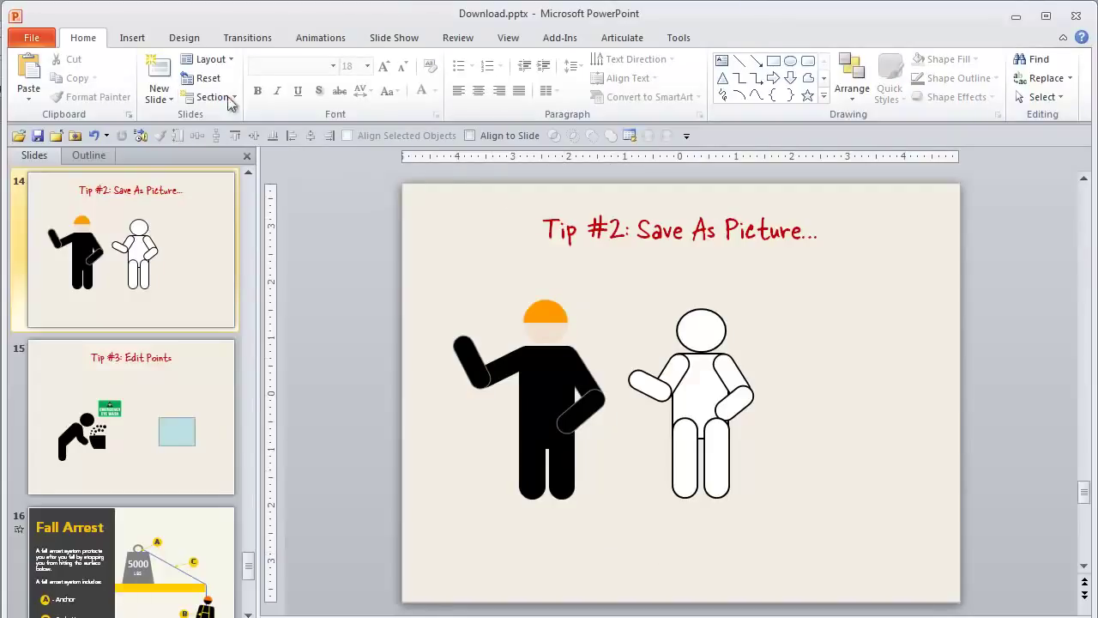
pyautogui.click(144, 42)
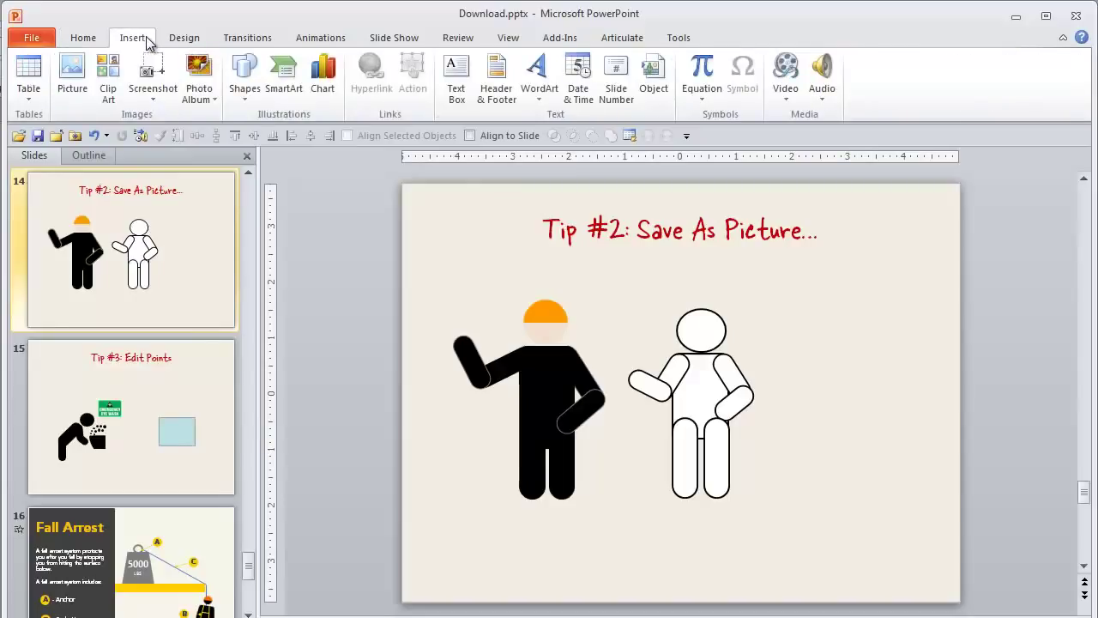
# - Insert SafetyMan.png right of the white figure, then go to slide 15, Tip #3: Edit Points
pyautogui.click(74, 72)
pyautogui.click(145, 176)
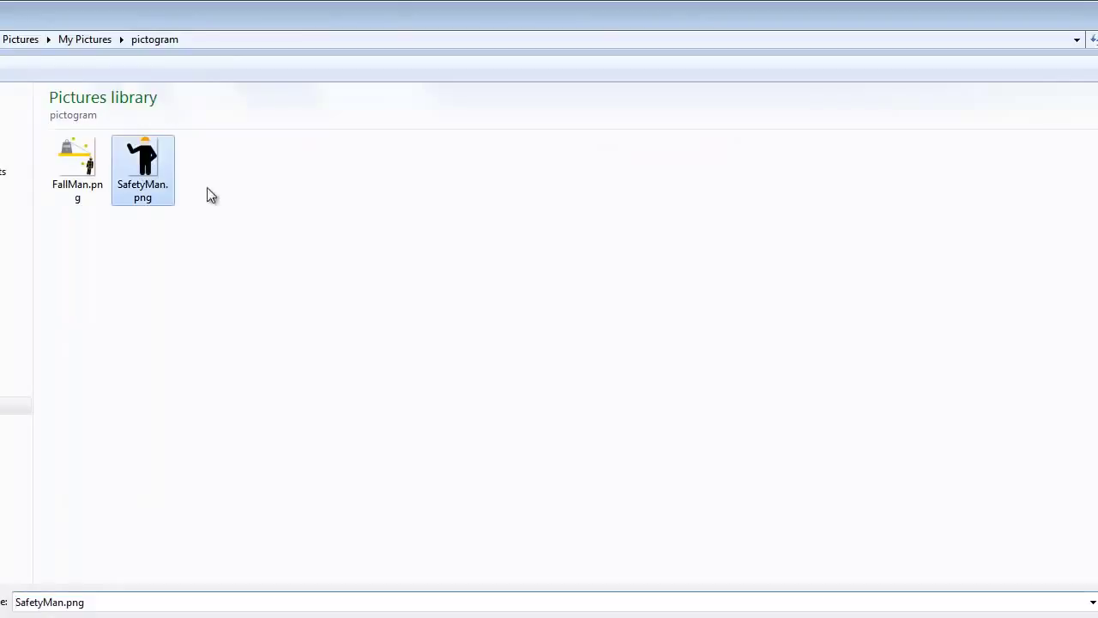
pyautogui.press('Return')
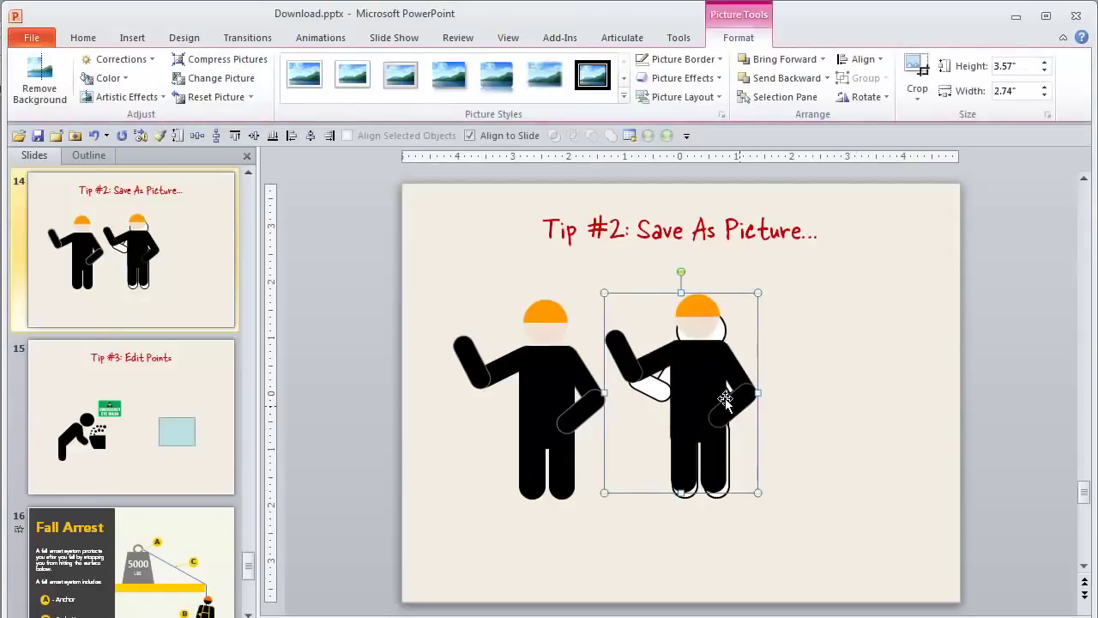
pyautogui.moveTo(717, 399); pyautogui.dragTo(866, 399)
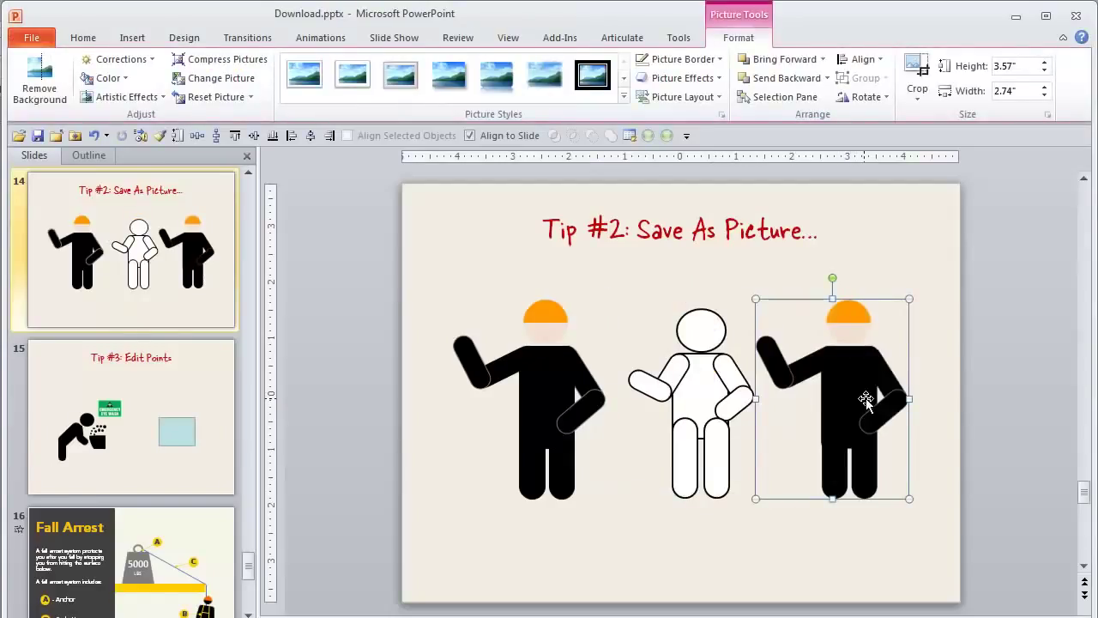
pyautogui.click(215, 442)
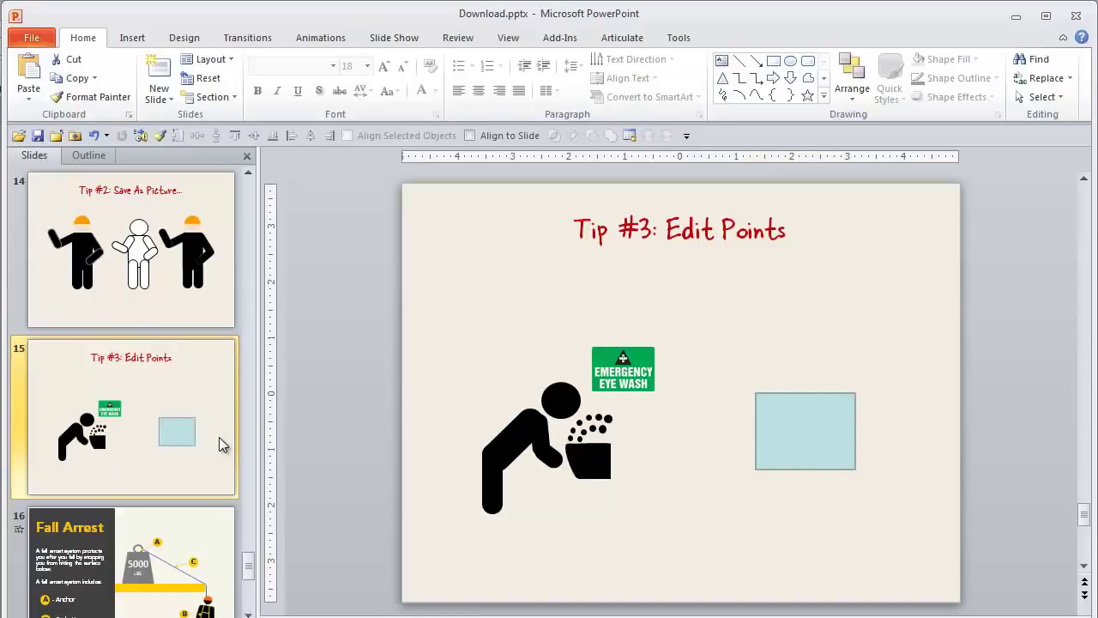
# - Turn on Edit Points for the light blue rectangle and work its top-left corner point
pyautogui.rightClick(819, 438)
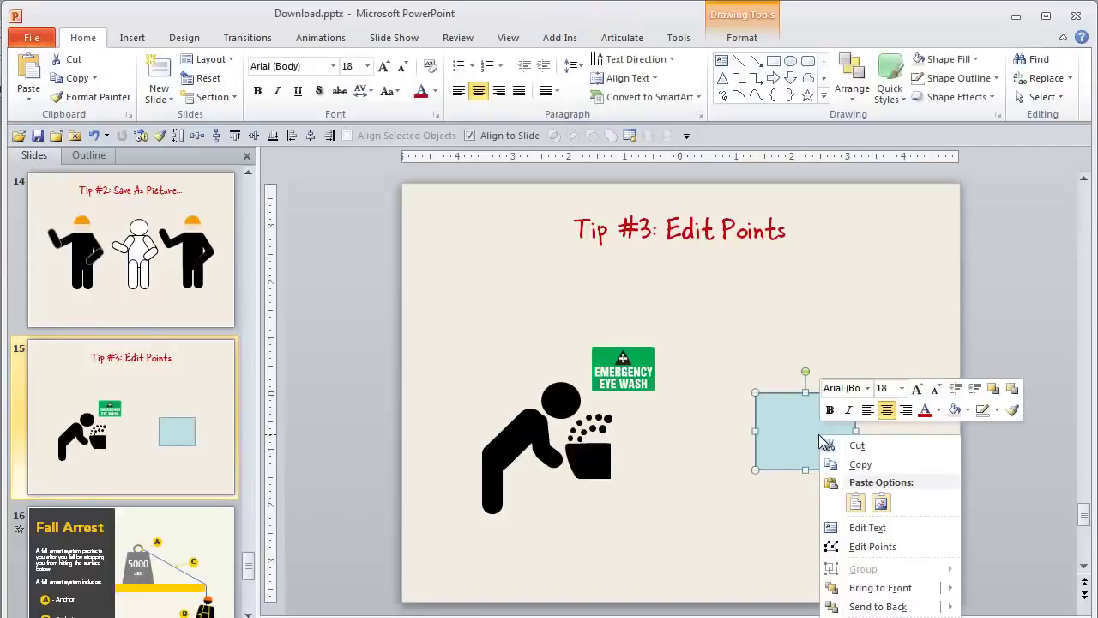
pyautogui.click(873, 547)
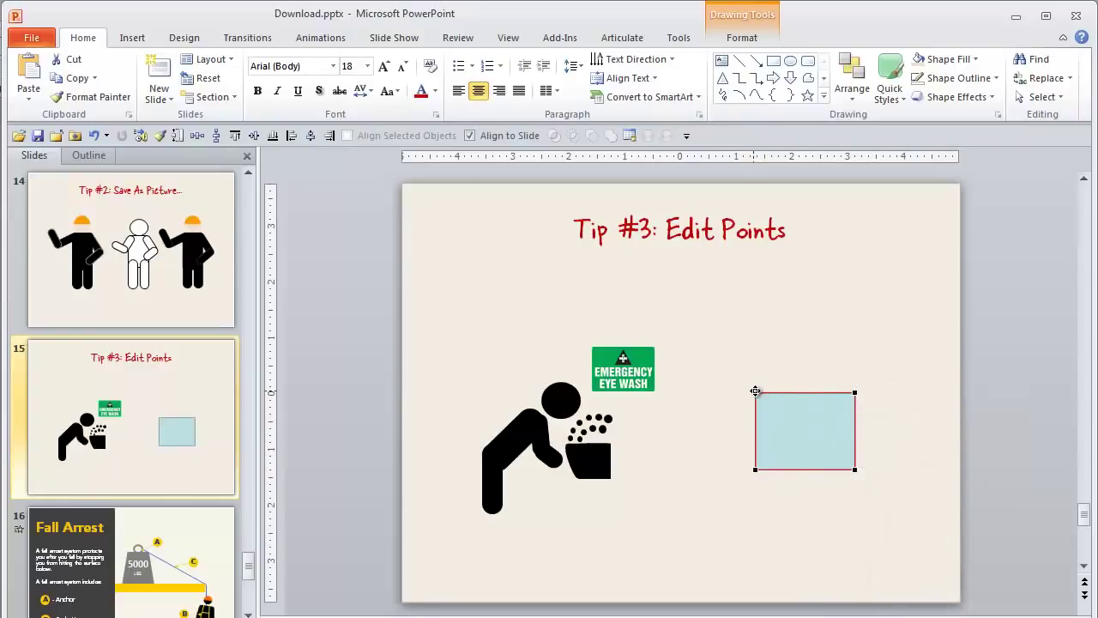
pyautogui.moveTo(755, 393)
pyautogui.mouseDown()
pyautogui.moveTo(796, 427)
pyautogui.moveTo(785, 404)
pyautogui.moveTo(755, 393)
pyautogui.mouseUp()
pyautogui.rightClick(756, 395)
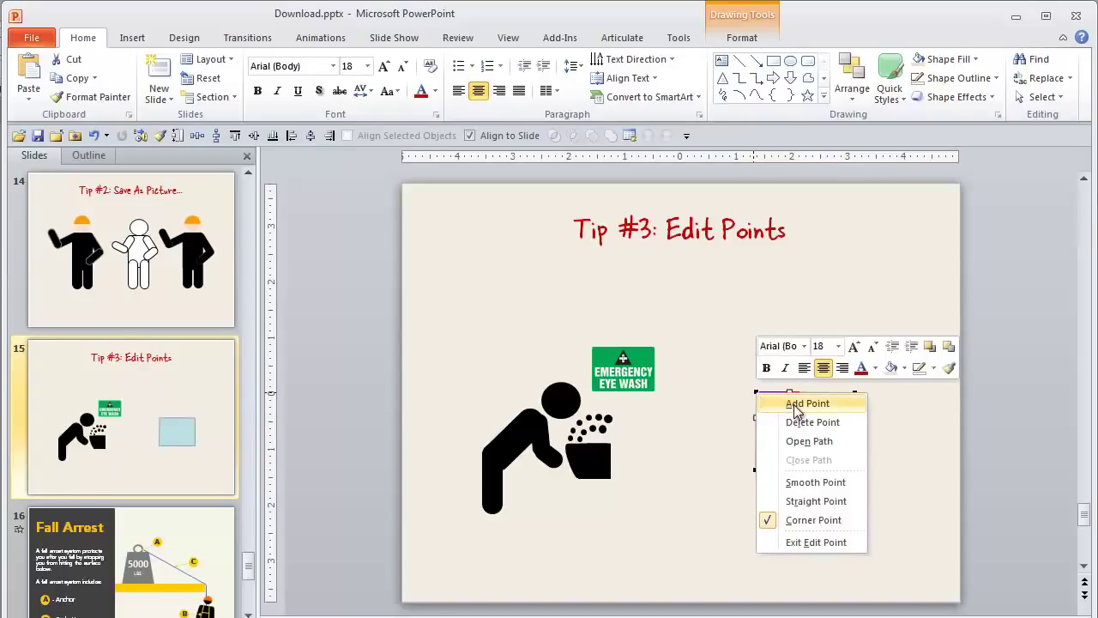
# - Add a point and make the top-left point smooth to curve the rectangle's left side
pyautogui.click(796, 405)
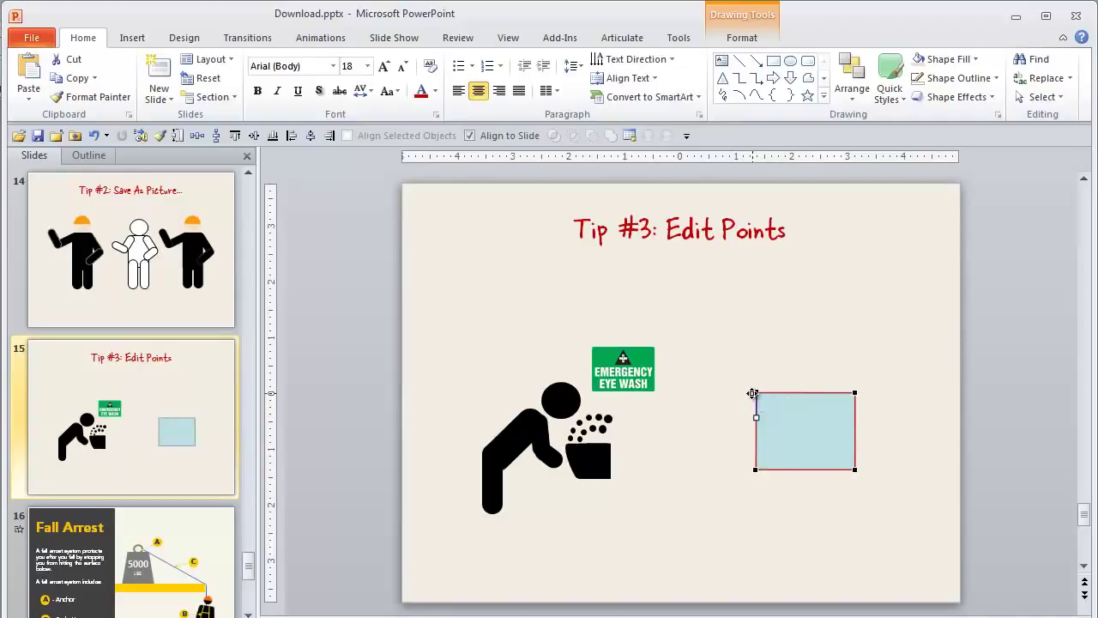
pyautogui.moveTo(756, 390); pyautogui.dragTo(718, 399)
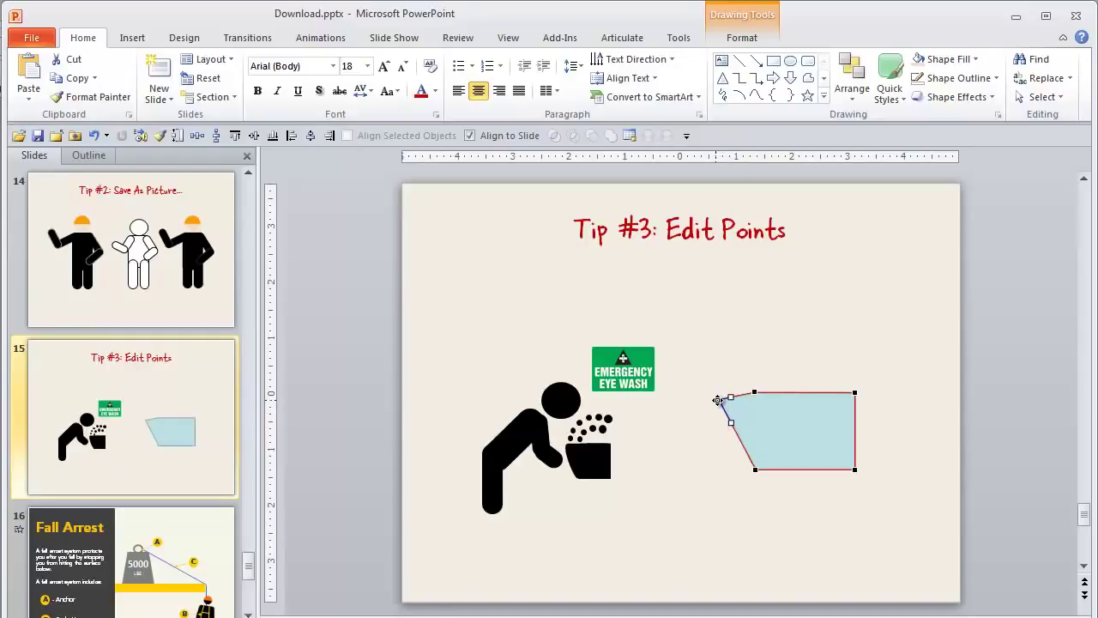
pyautogui.rightClick(718, 400)
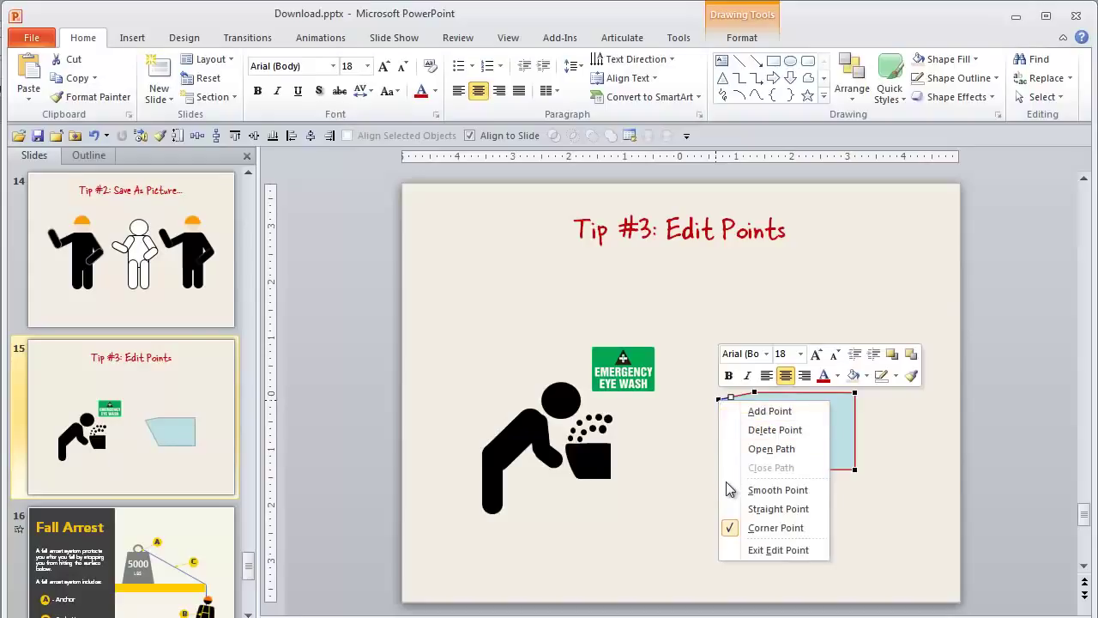
pyautogui.click(759, 491)
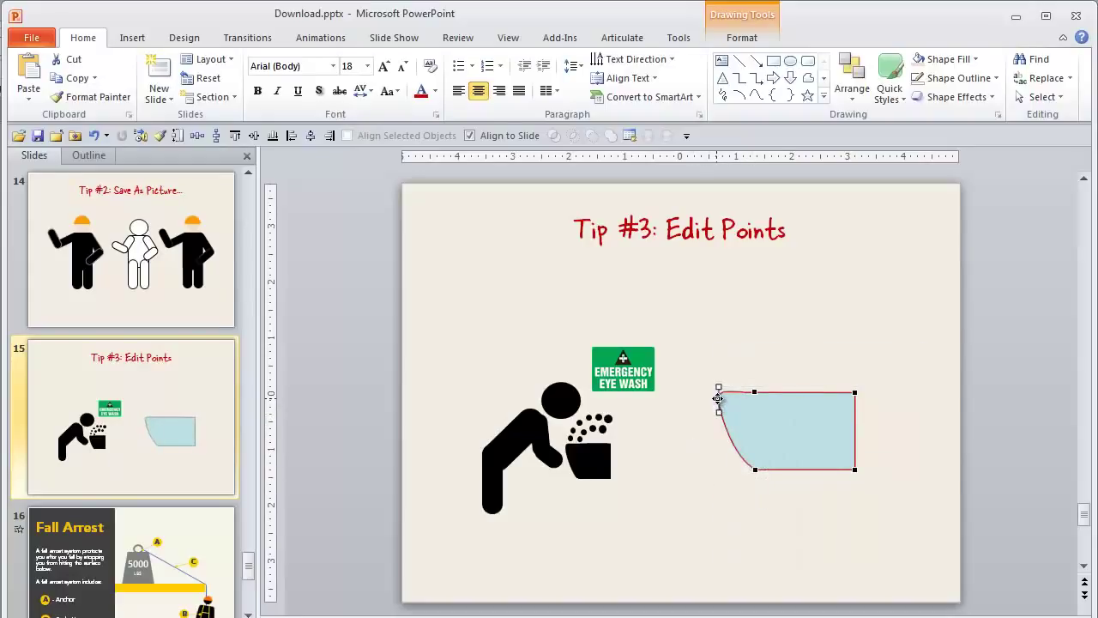
pyautogui.moveTo(719, 400)
pyautogui.mouseDown()
pyautogui.moveTo(689, 422)
pyautogui.moveTo(681, 412)
pyautogui.moveTo(699, 456)
pyautogui.moveTo(674, 440)
pyautogui.moveTo(711, 396)
pyautogui.mouseUp()
# - Narrow the blue shape from its right edge, then advance to the Fall Arrest slide
pyautogui.click(705, 463)
pyautogui.click(750, 436)
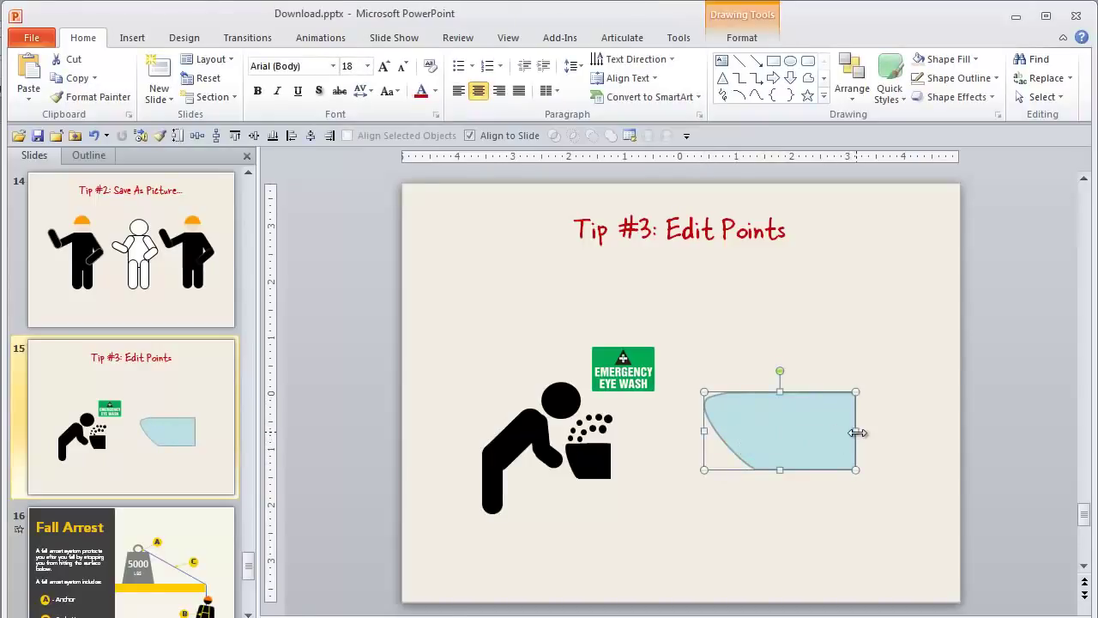
pyautogui.moveTo(858, 432); pyautogui.dragTo(794, 431)
pyautogui.click(797, 517)
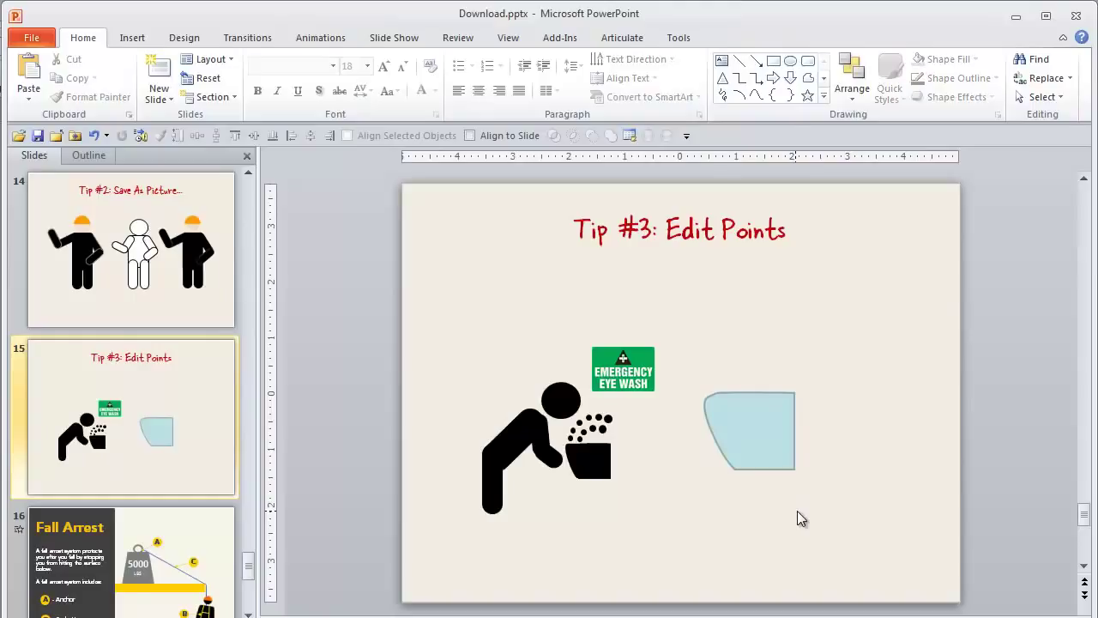
pyautogui.press('pagedown')
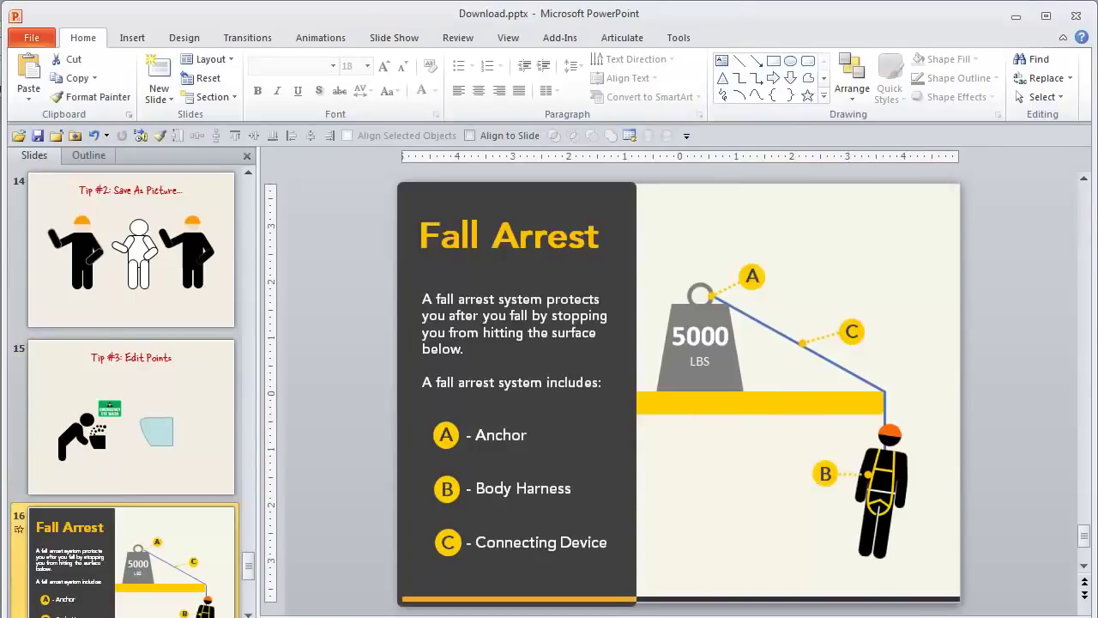